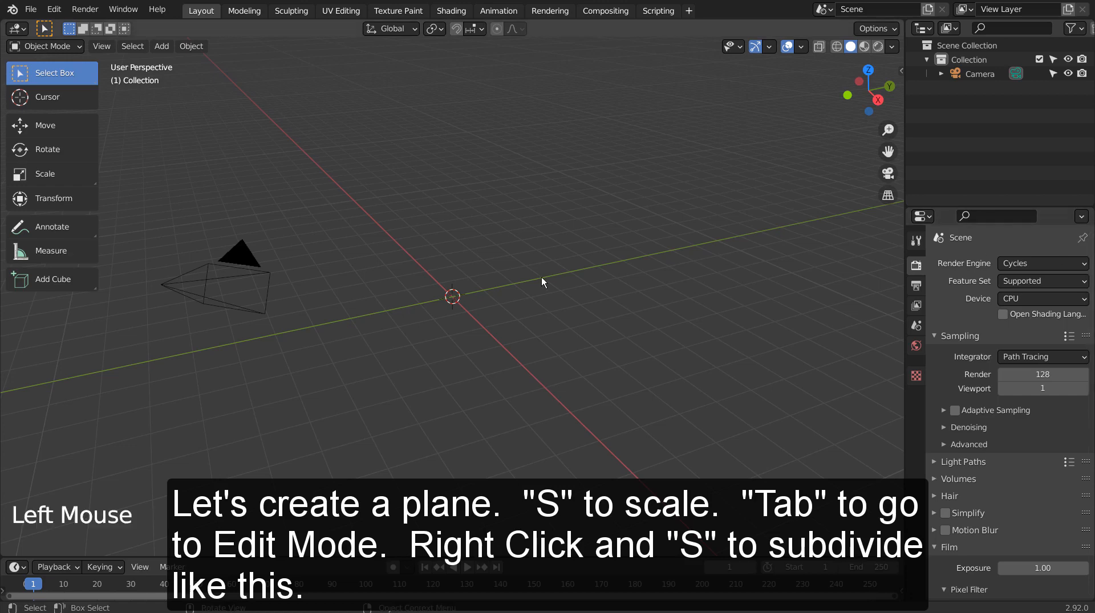
Add a mesh plane at the world origin.
key(shift+a)
click(610, 275)
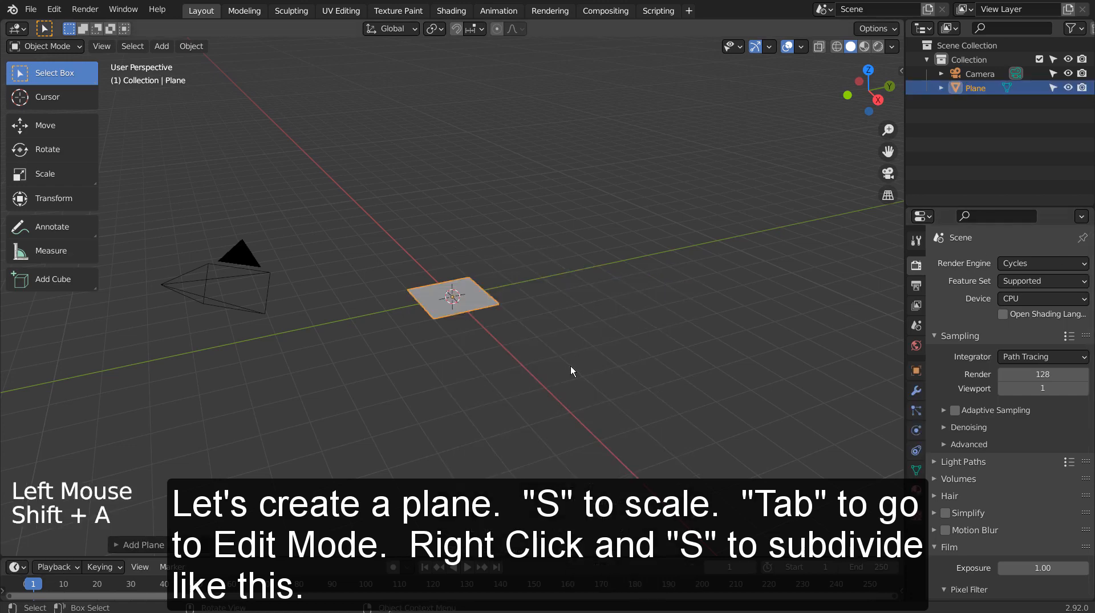
scroll(560, 365, up, 6)
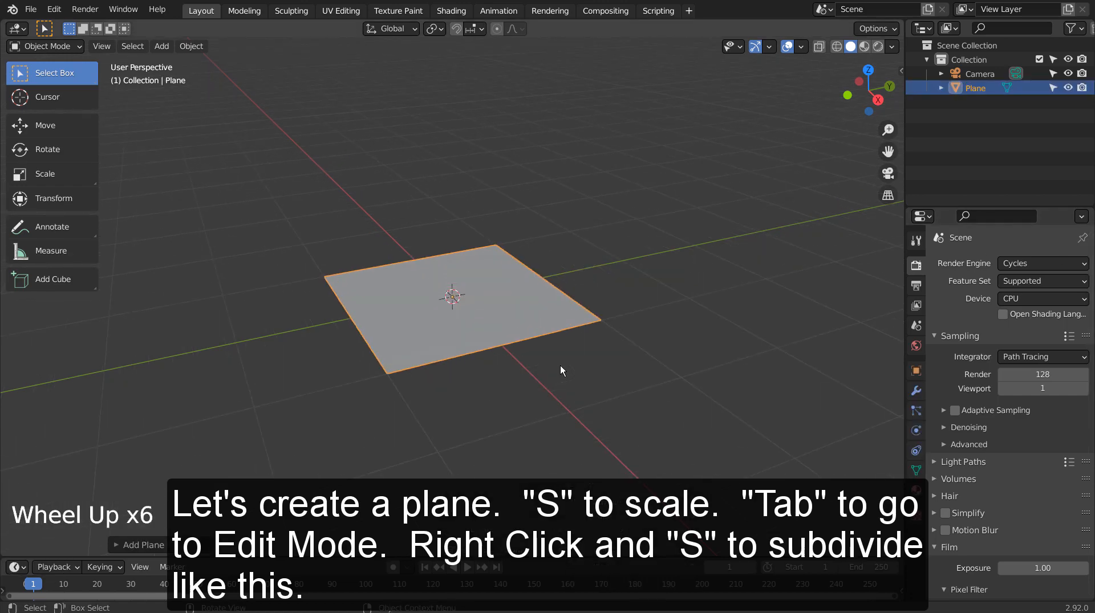
Subdivide the plane's mesh with 15 cuts and return to Object Mode.
key(Tab)
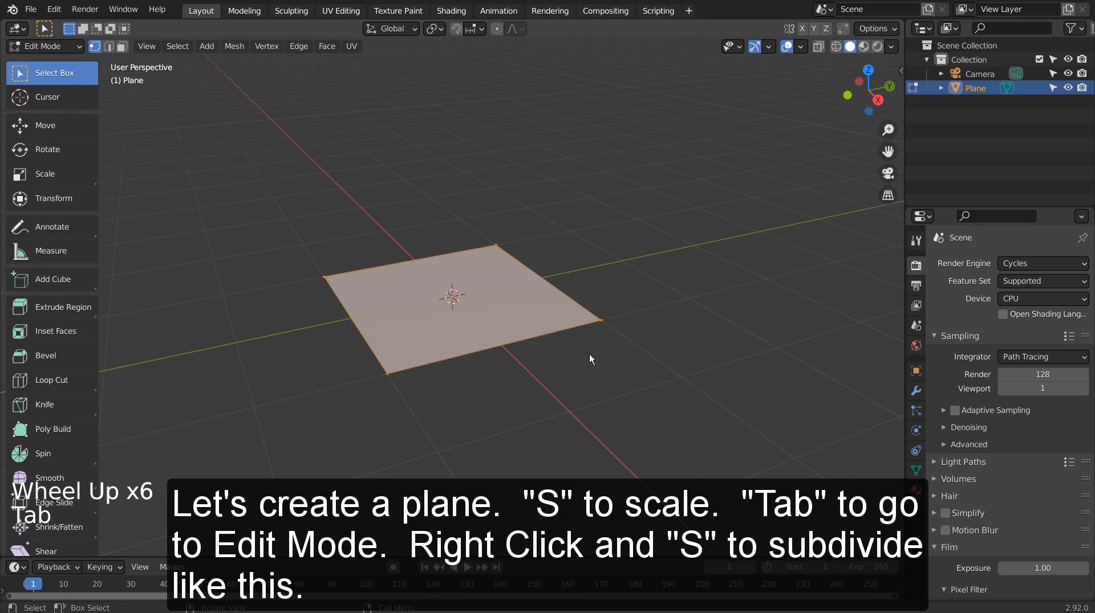
right_click(590, 354)
key(s)
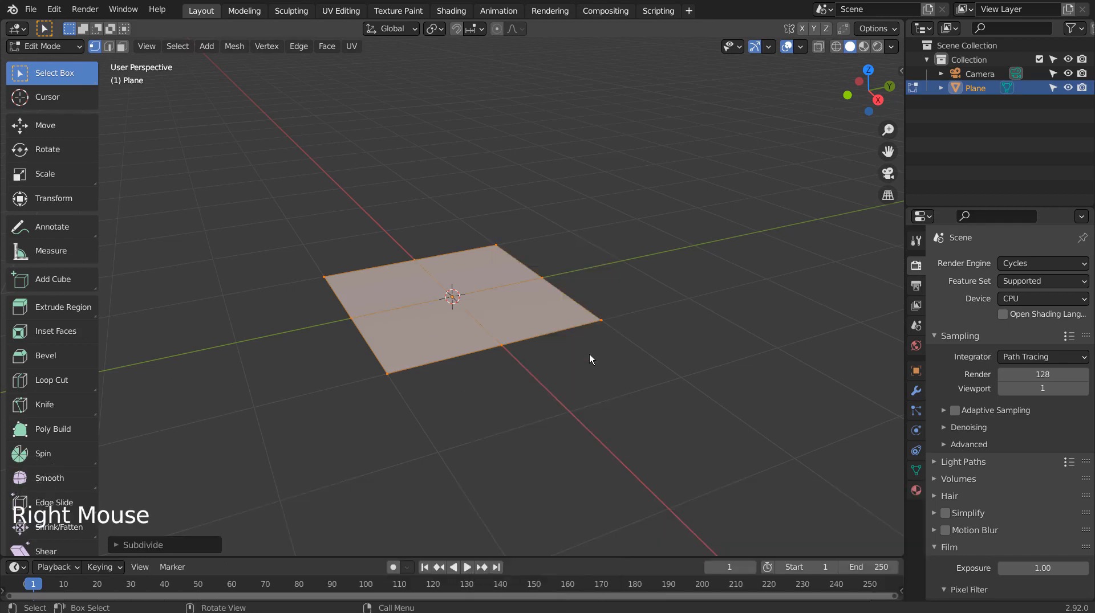
click(176, 548)
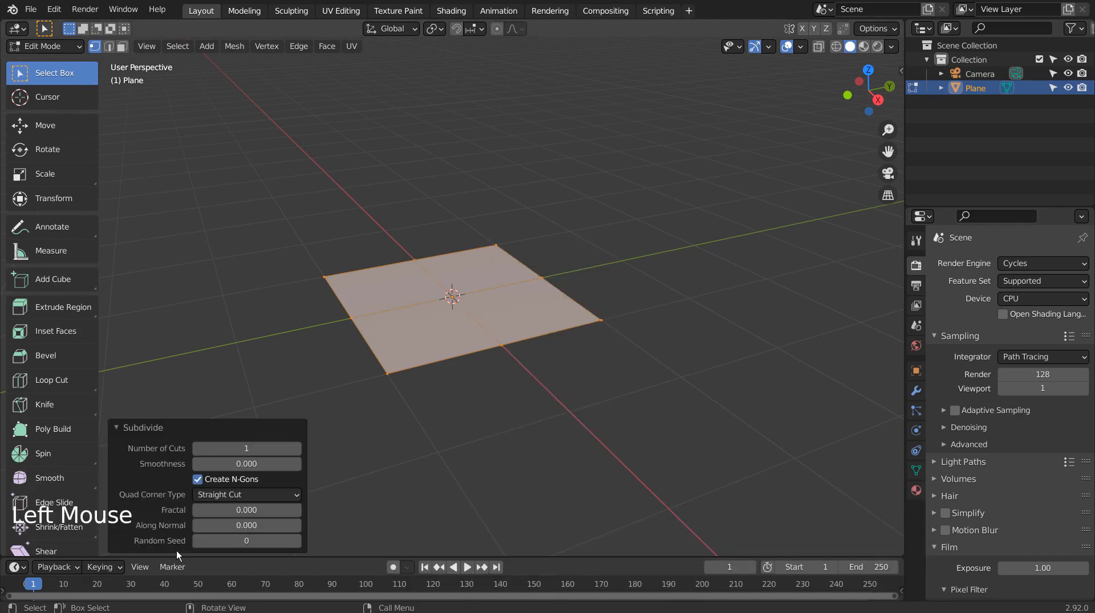
double_click(237, 450)
text(15)
key(Return)
key(Tab)
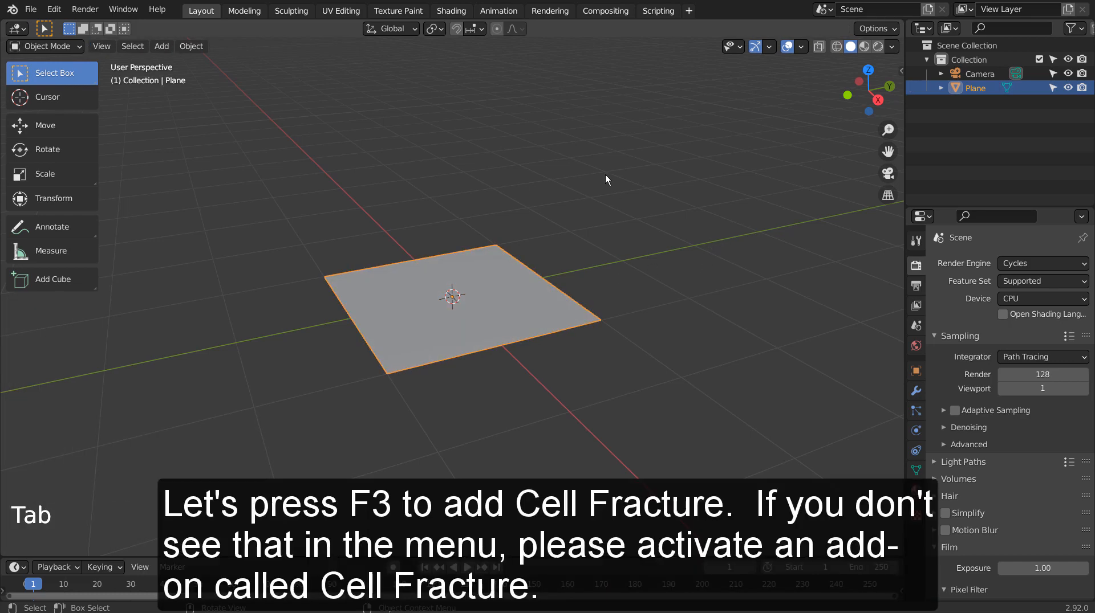
Run Cell Fracture on the plane with the noise set to 1.00.
key(F3)
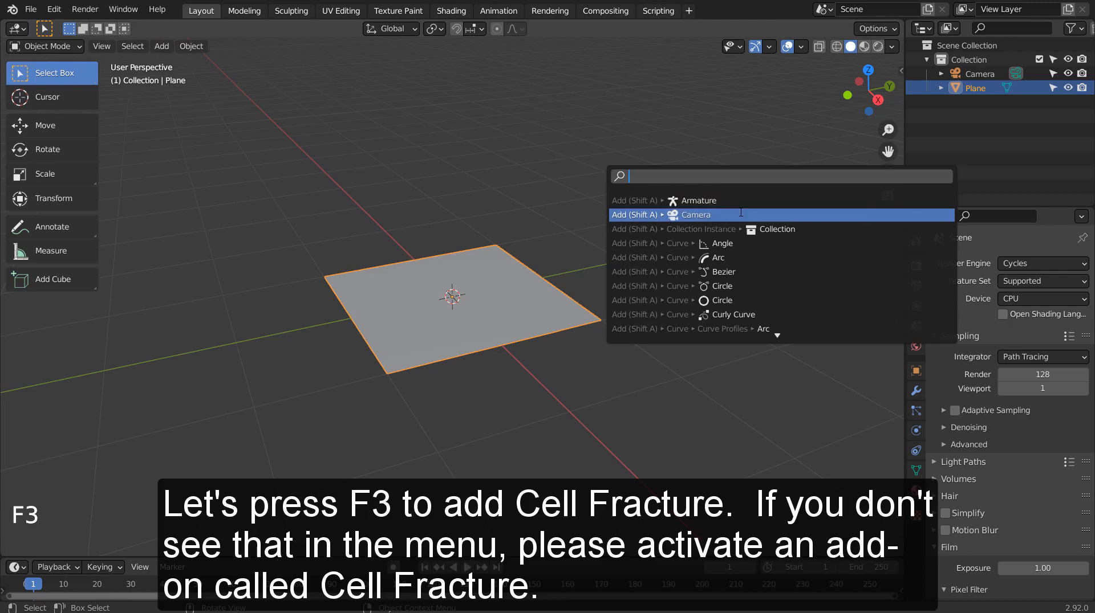
text(ce)
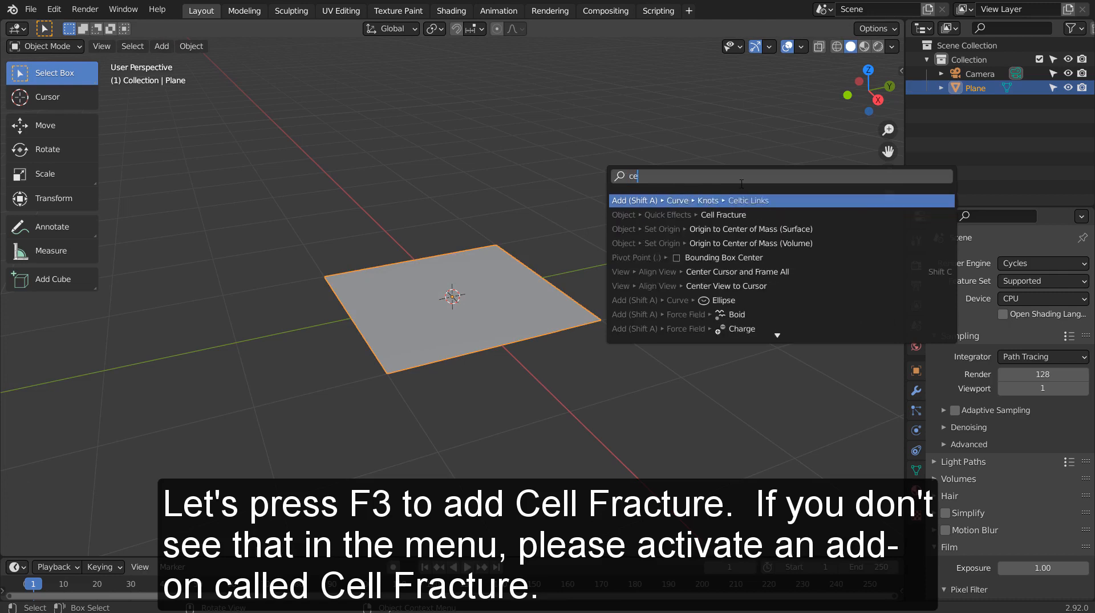
click(799, 215)
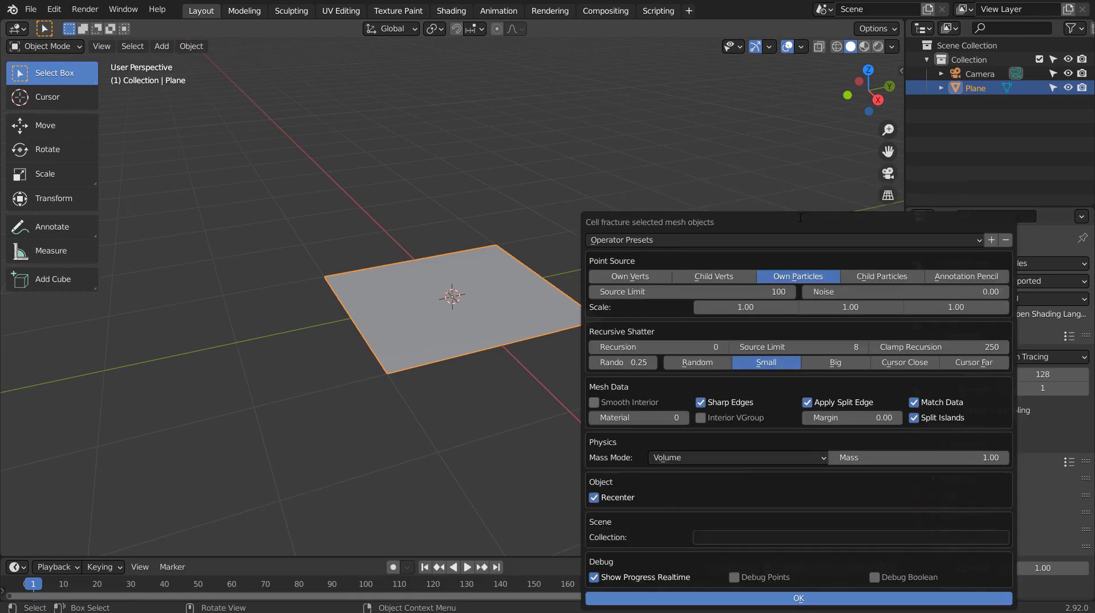
click(930, 297)
key(Return)
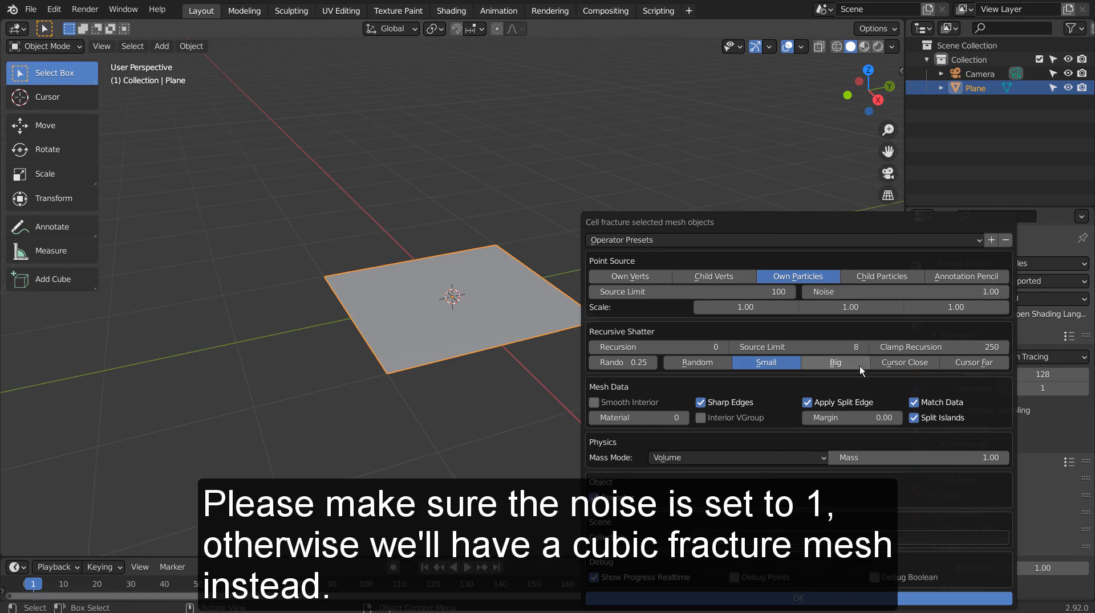
click(792, 600)
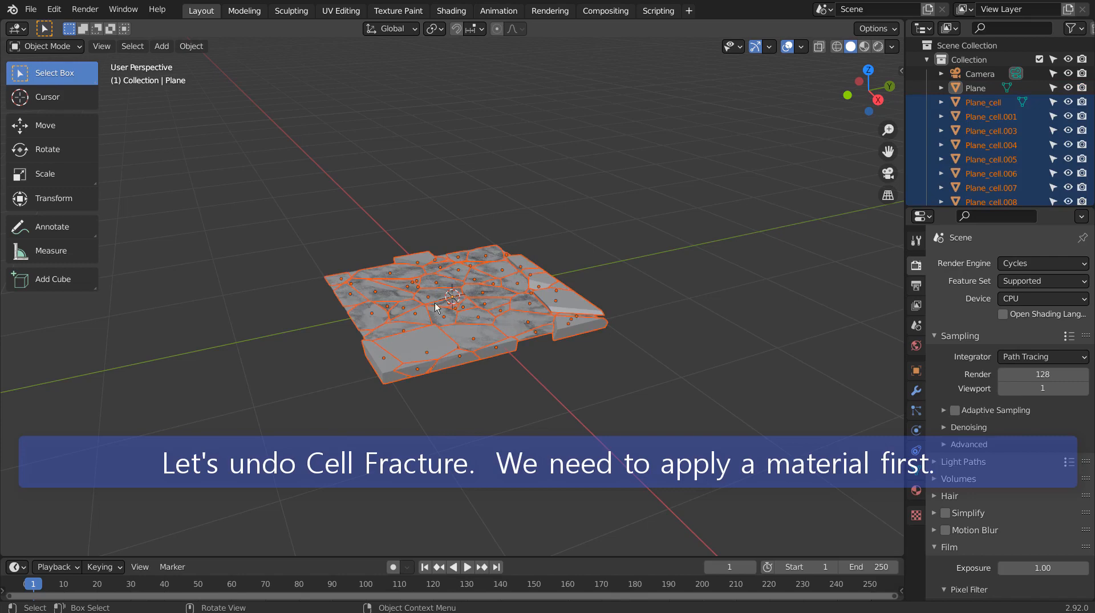
Undo the cell fracture of the plane and show its material settings.
middle_drag(466, 334, 565, 368)
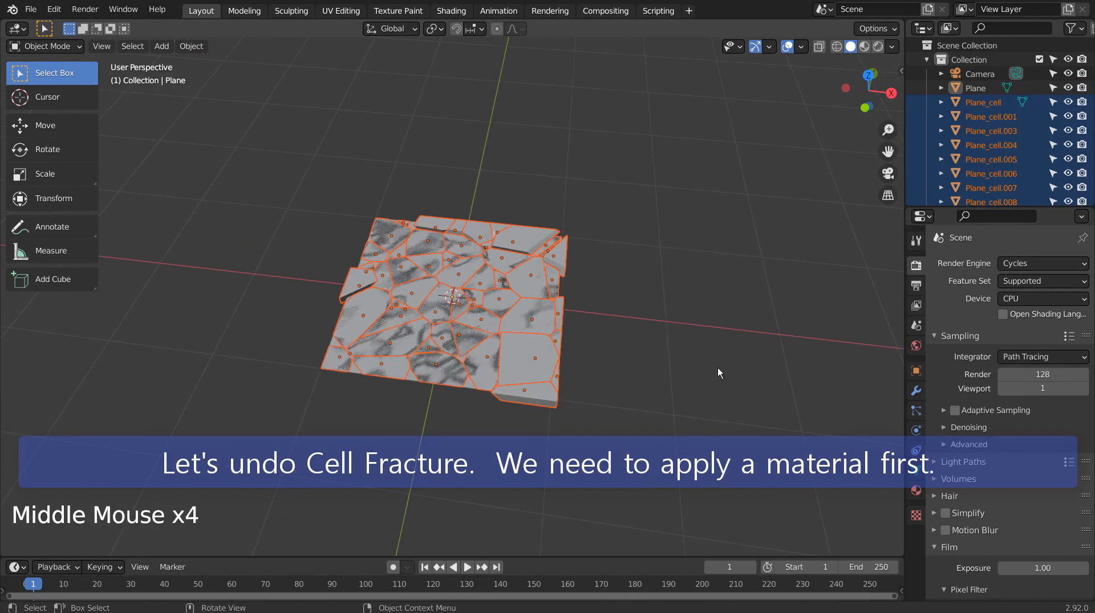
click(915, 490)
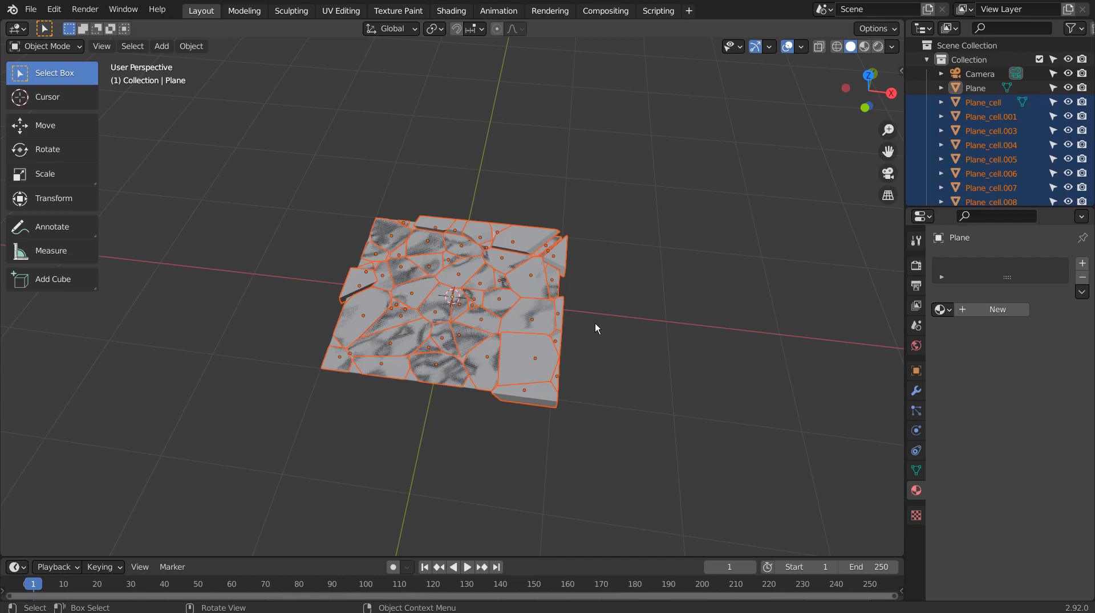
key(ctrl+z)
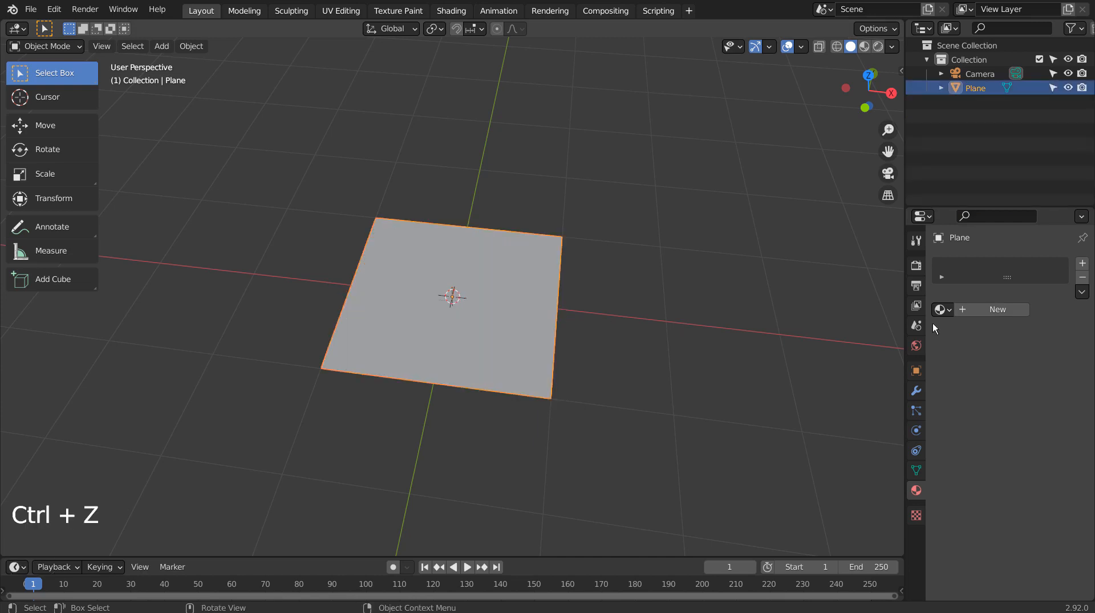
Give the plane a new material with a blue base color, metallic 0.917 and roughness 0.145.
click(1032, 310)
click(1017, 308)
click(1041, 431)
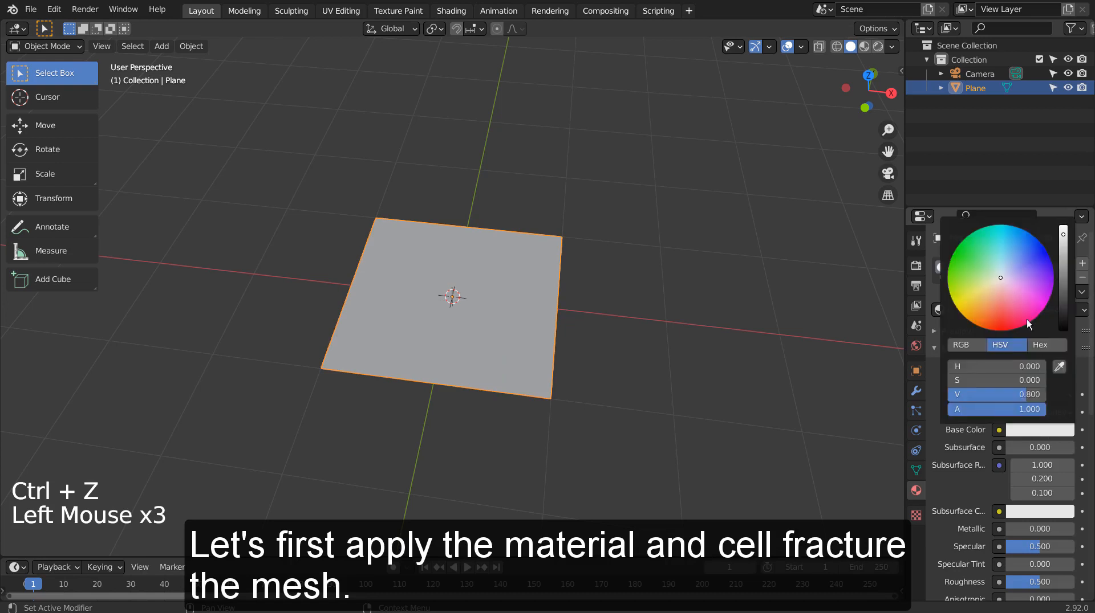
click(1025, 230)
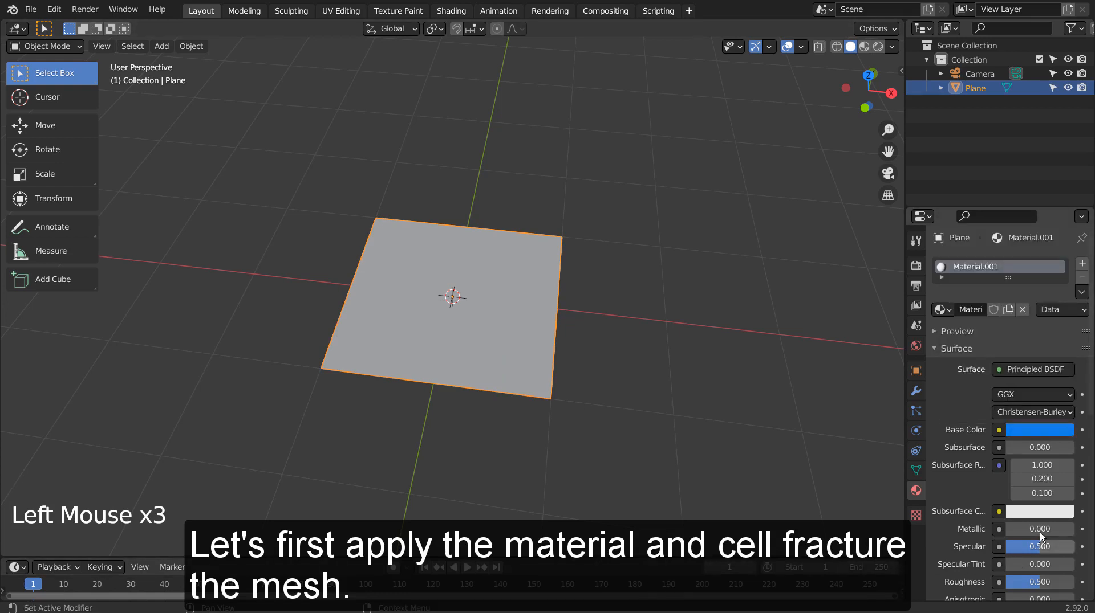
drag(1039, 530, 1068, 530)
drag(1039, 582, 1015, 582)
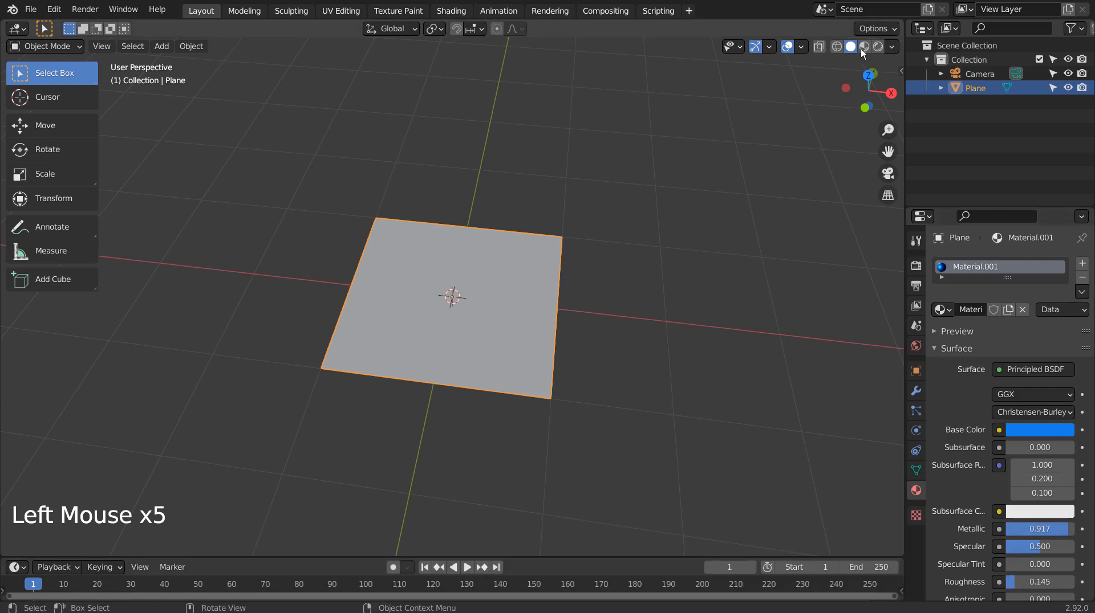
Show the viewport in Material Preview shading and check the plane's subdivided mesh in Edit Mode.
click(863, 47)
middle_drag(655, 278, 436, 393)
key(Tab)
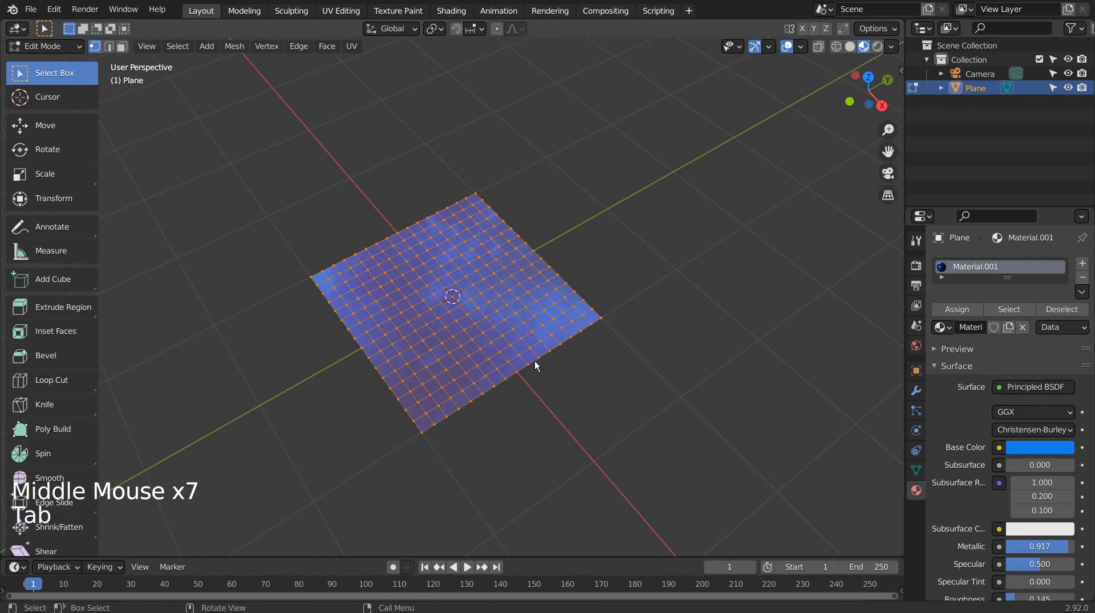
key(Tab)
Run Cell Fracture on the blue plane, keeping the own-particles source and noise at 1.00.
key(F3)
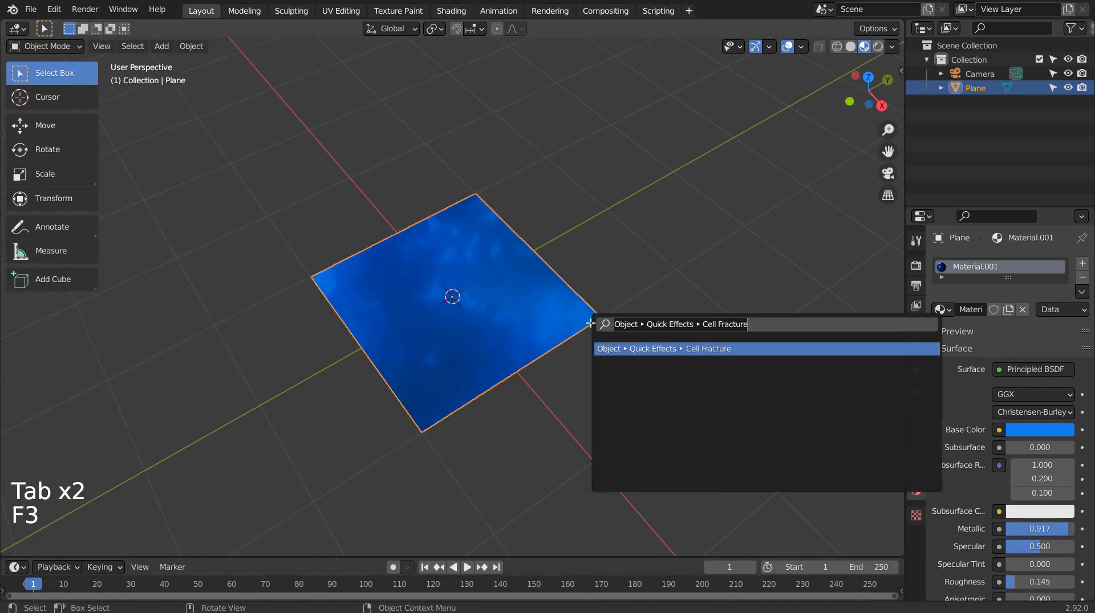
key(Return)
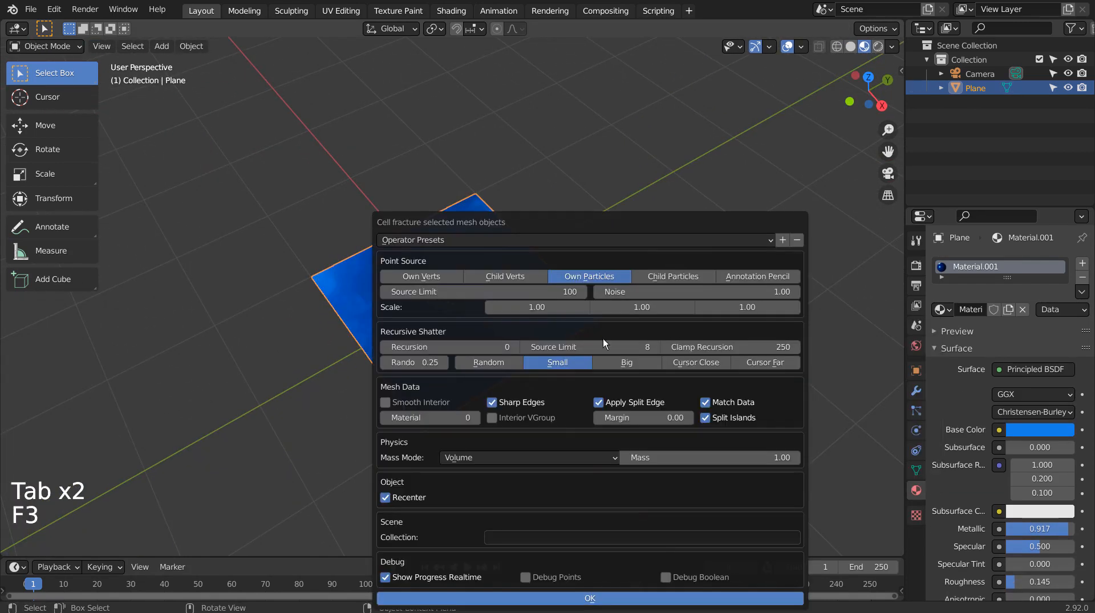
click(569, 599)
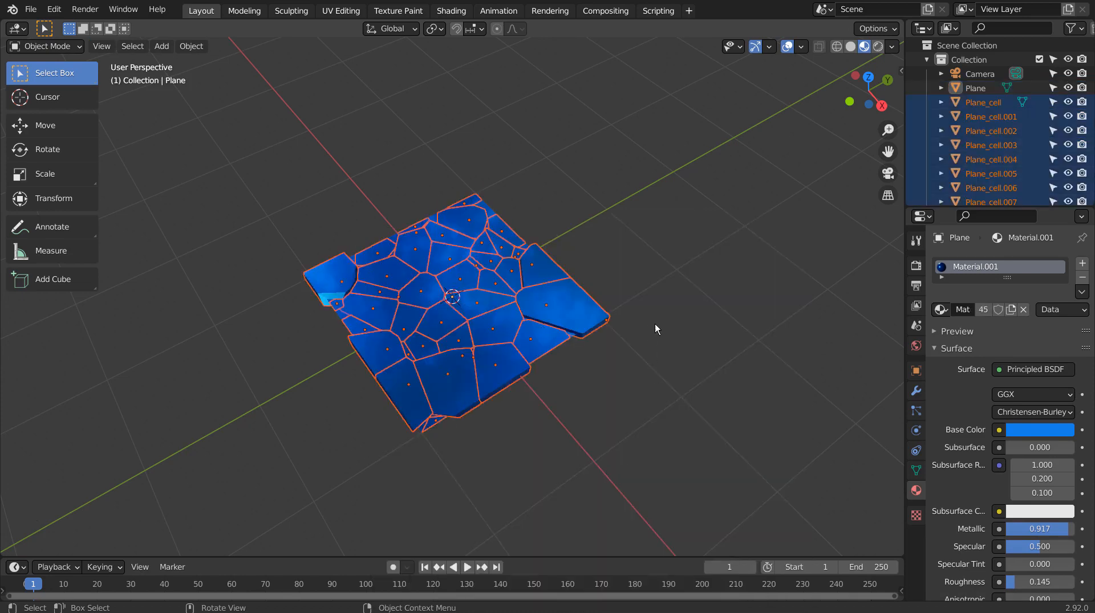
Extrude the geometry of all fractured cells upward about 0.135 m along the Z axis.
key(Tab)
middle_drag(579, 352, 621, 307)
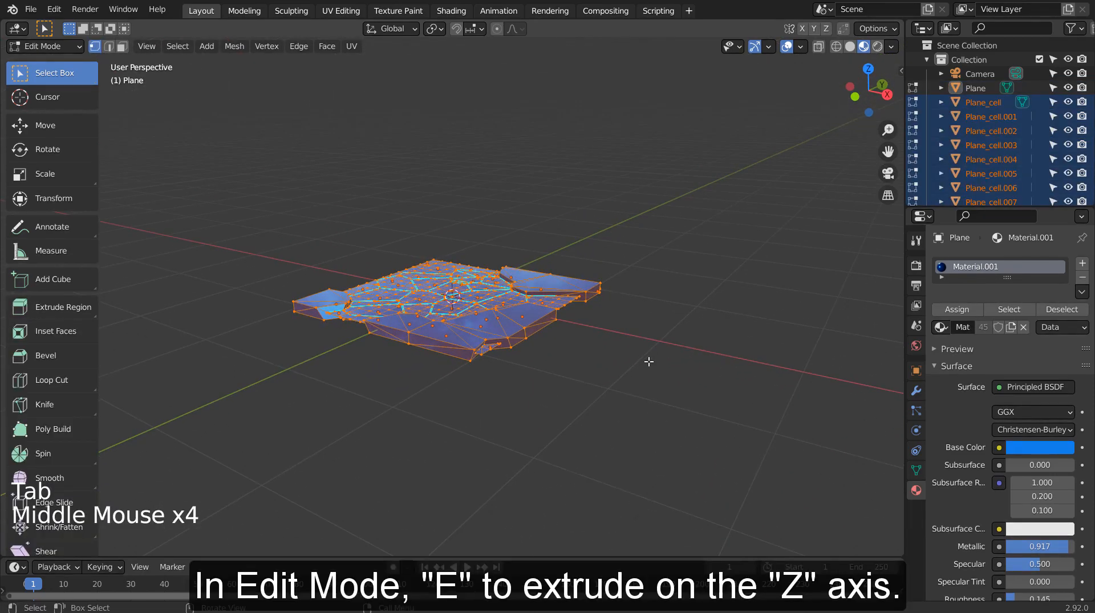
scroll(648, 362, up, 3)
key(e)
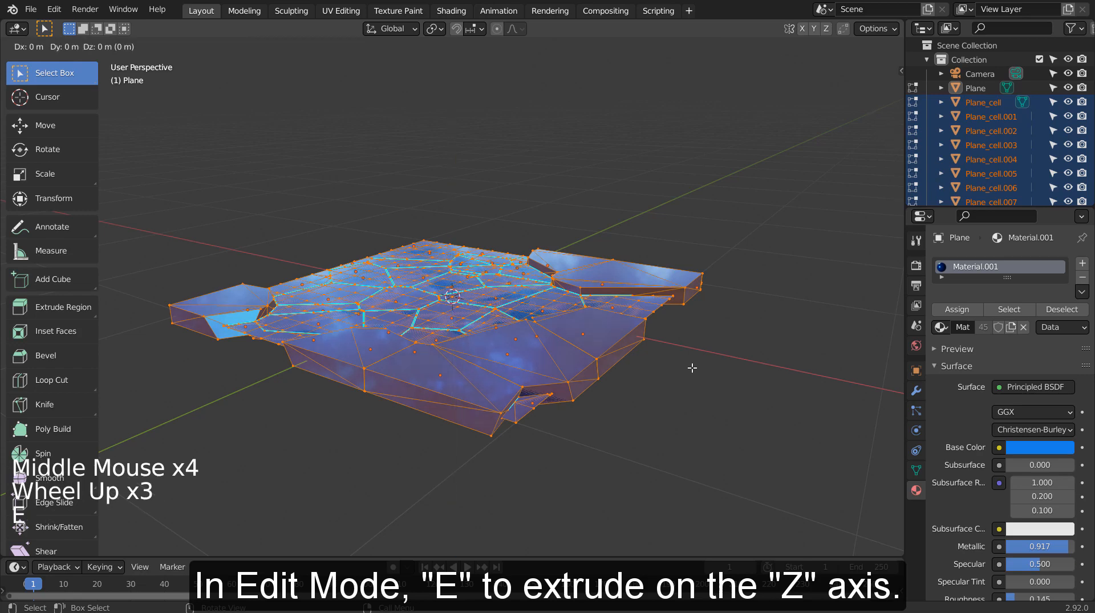
key(z)
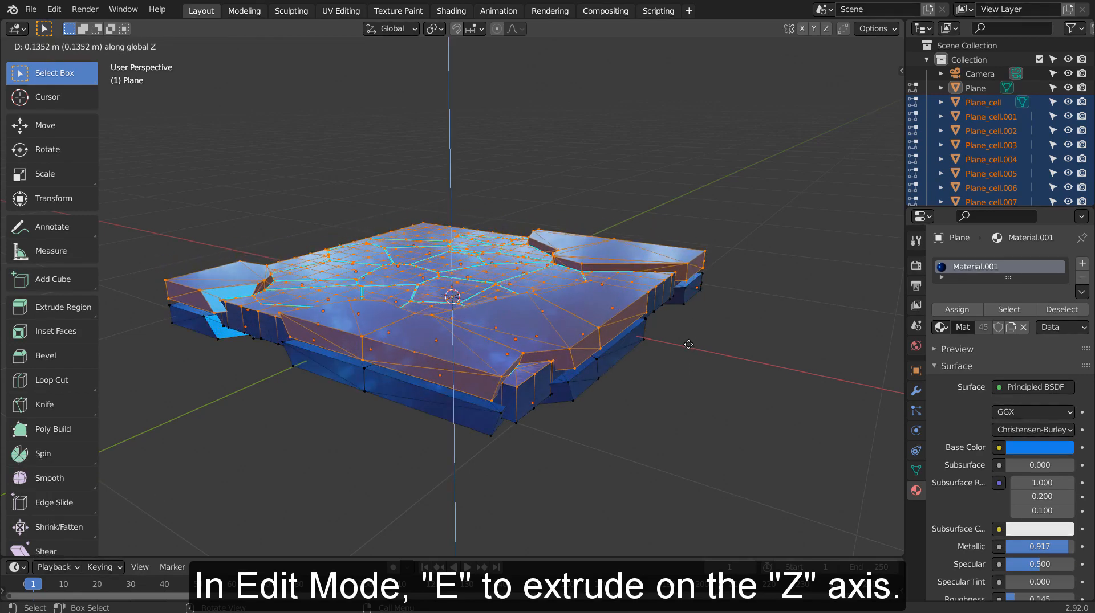
click(688, 344)
key(Tab)
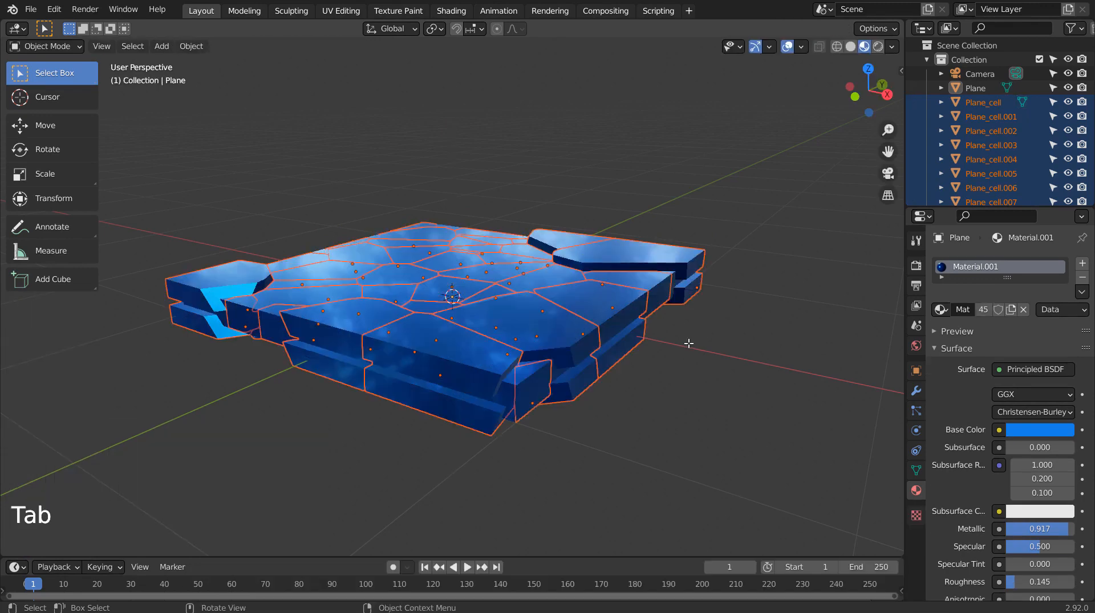
Restrict transforms to object locations and spread the fractured cells apart with a scale of 1.237.
click(875, 28)
click(870, 86)
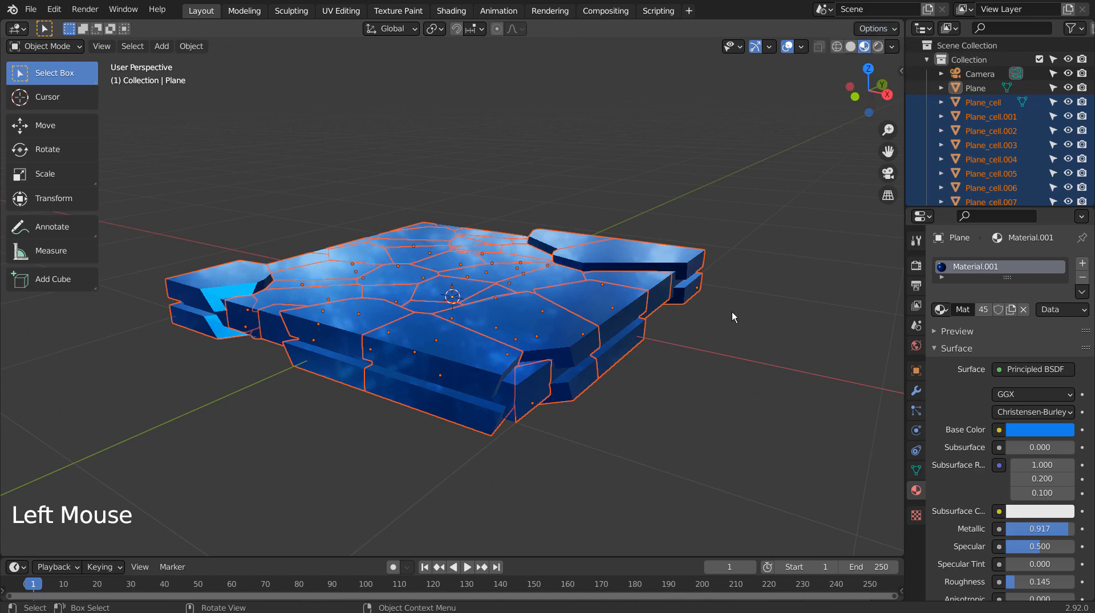
key(s)
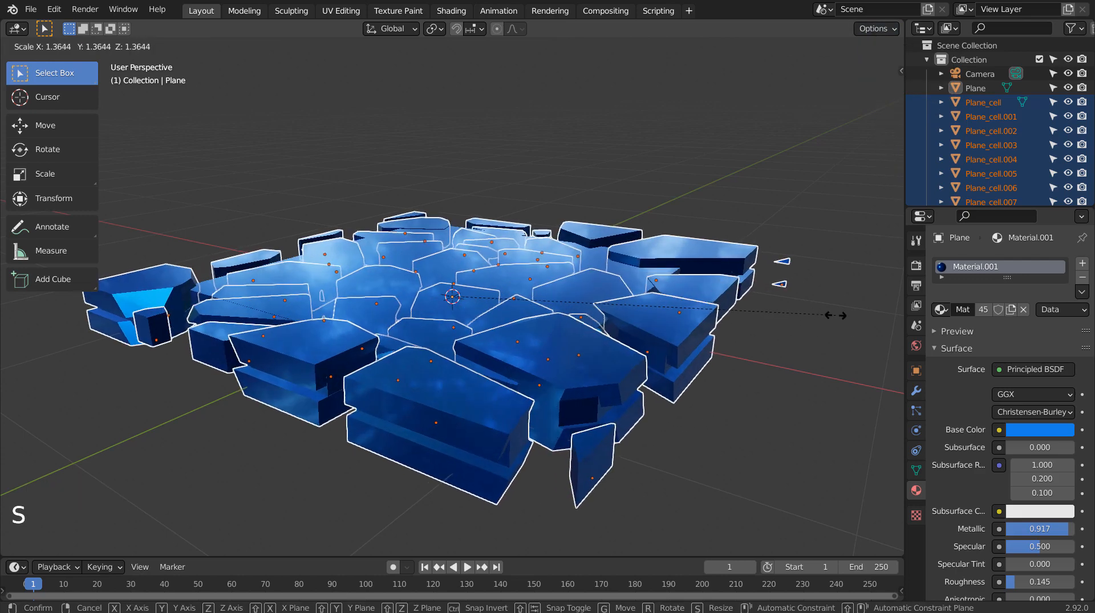
click(780, 317)
middle_drag(779, 312, 627, 330)
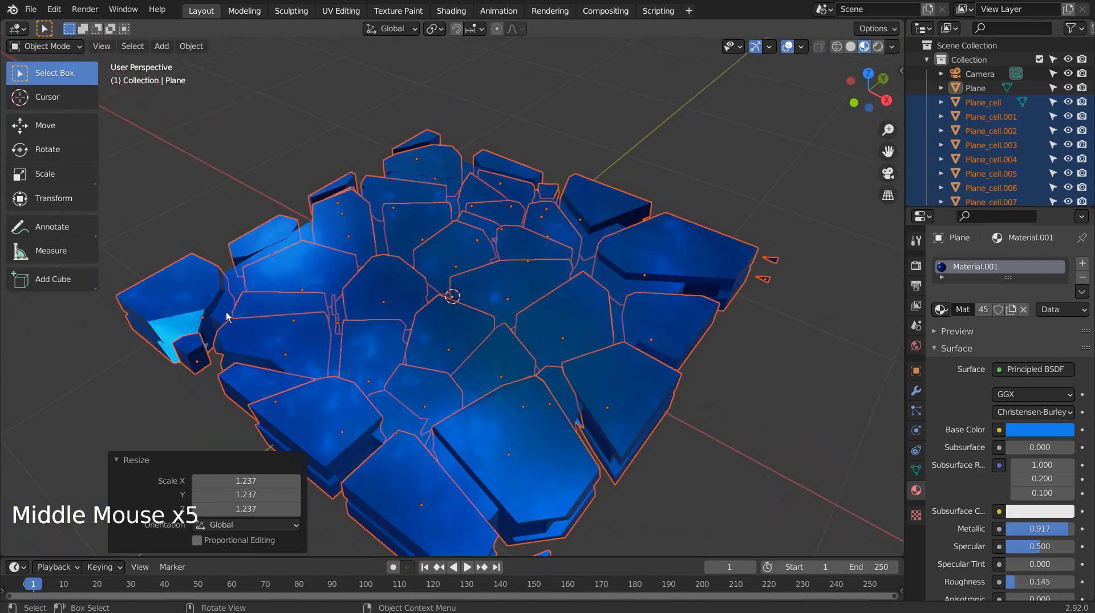
Select the original plane among the cells, turn off the locations-only transform restriction, and scale the plane by 1.283.
click(180, 326)
click(237, 326)
click(236, 326)
click(236, 326)
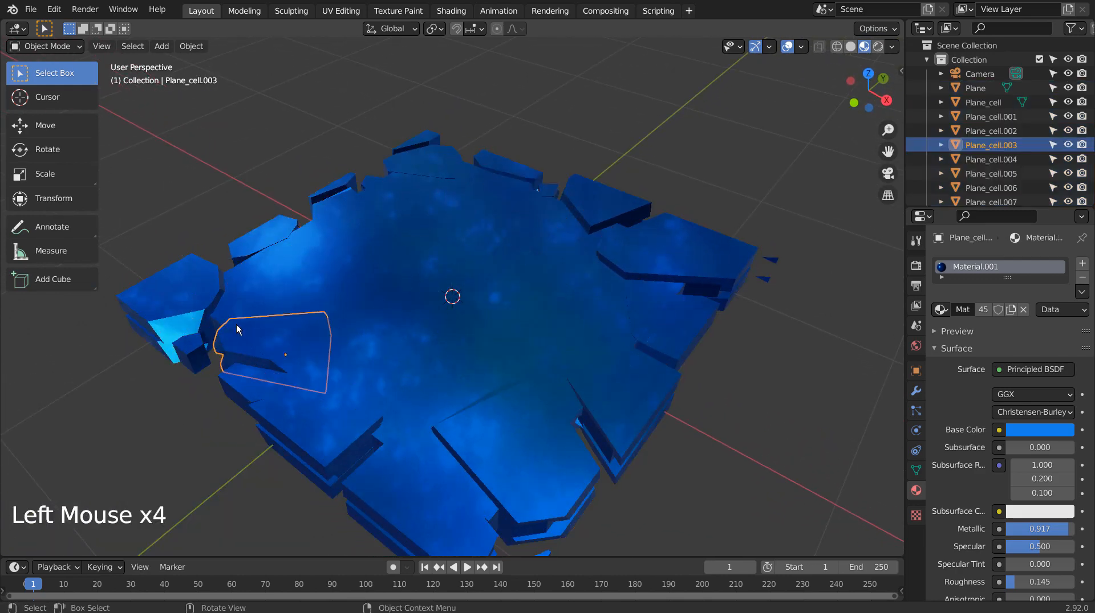
click(237, 326)
click(237, 326)
key(s)
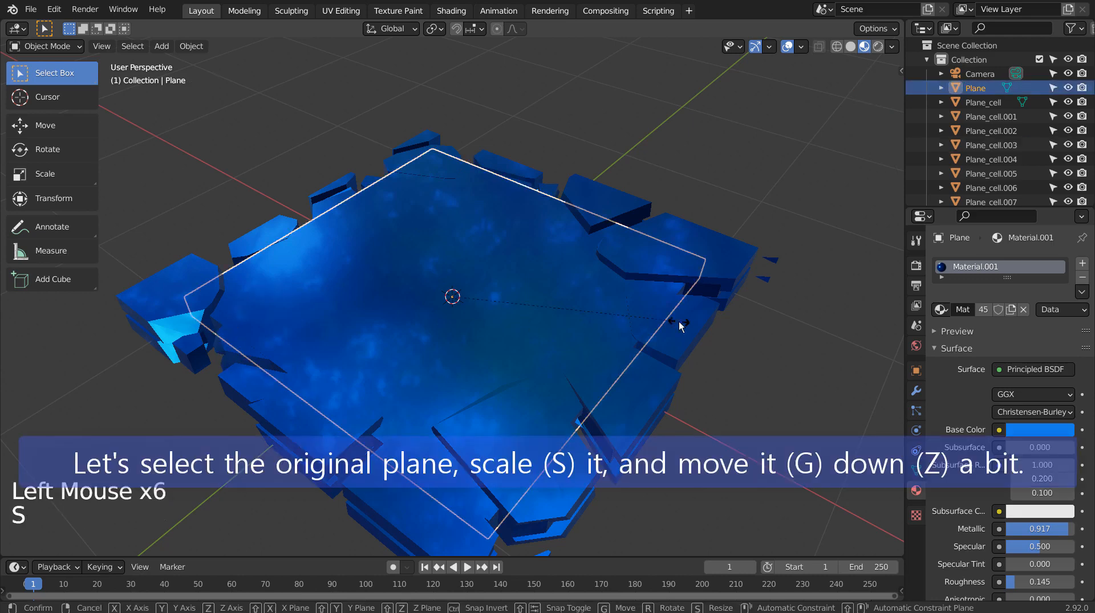
click(795, 335)
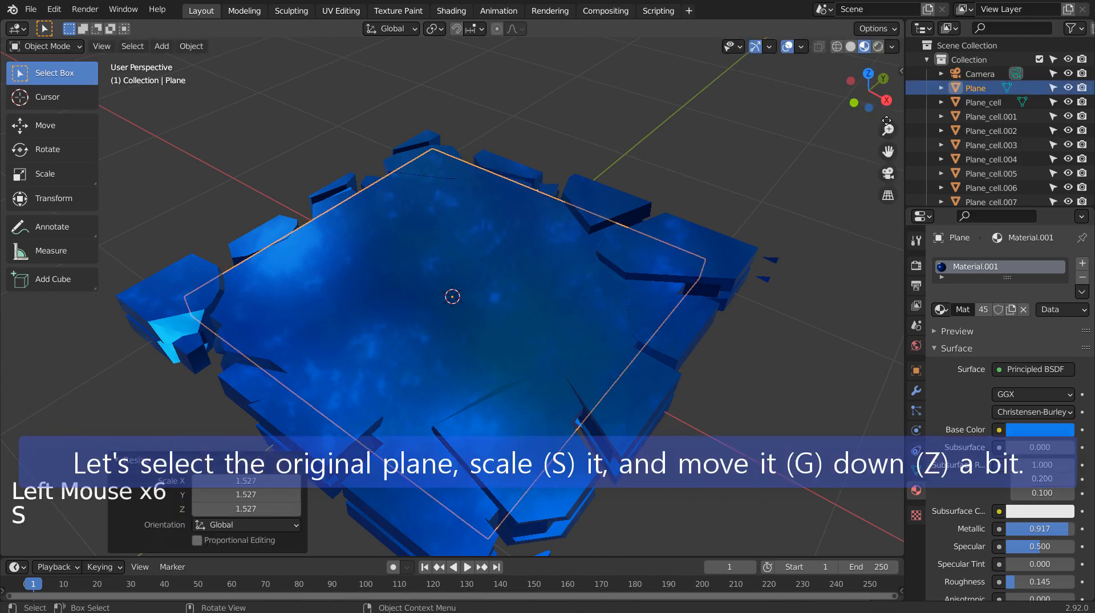
click(893, 29)
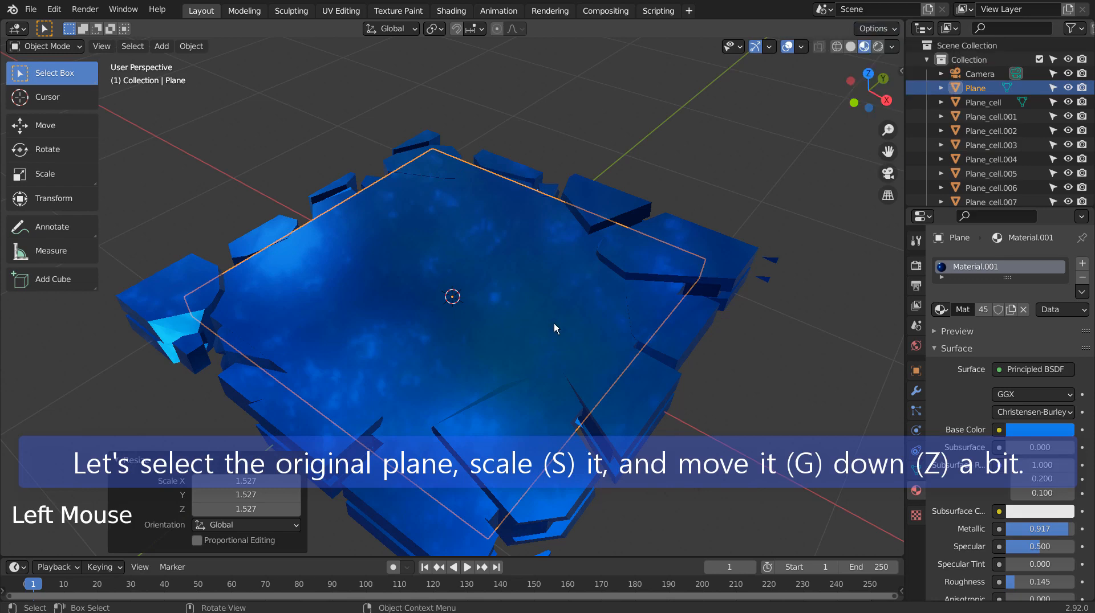
key(s)
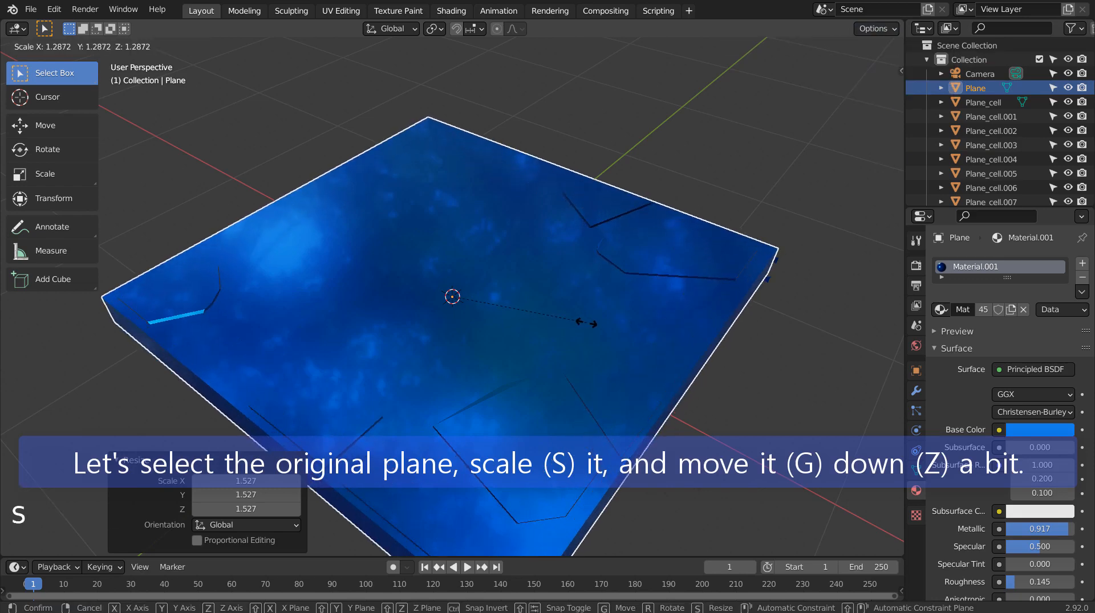
click(583, 321)
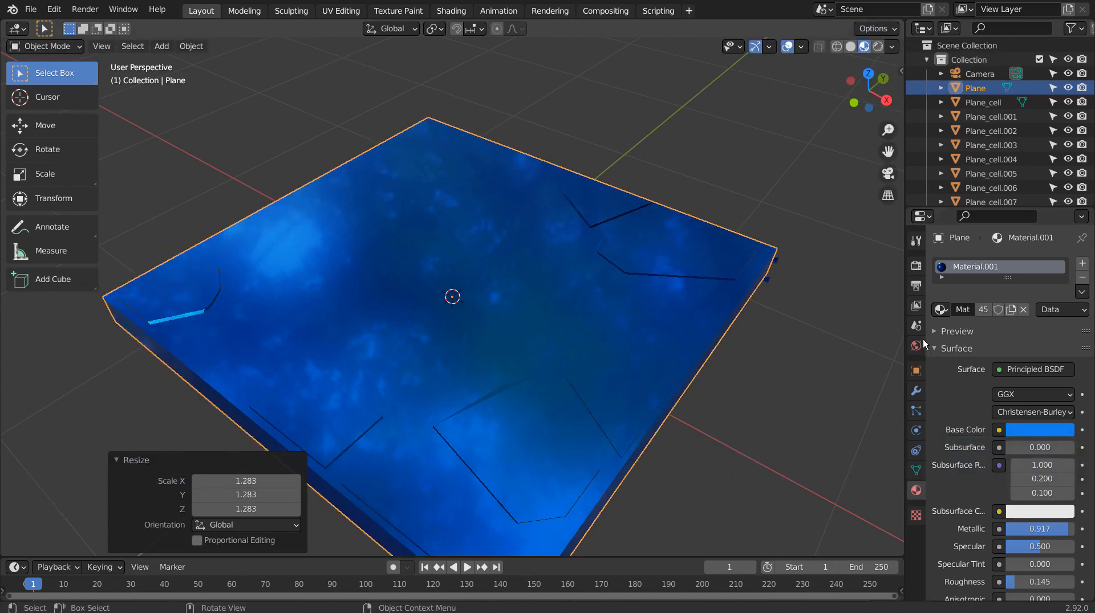
Lower the original plane beneath the fractured cells by 0.0907 m along the Z axis.
key(g)
key(z)
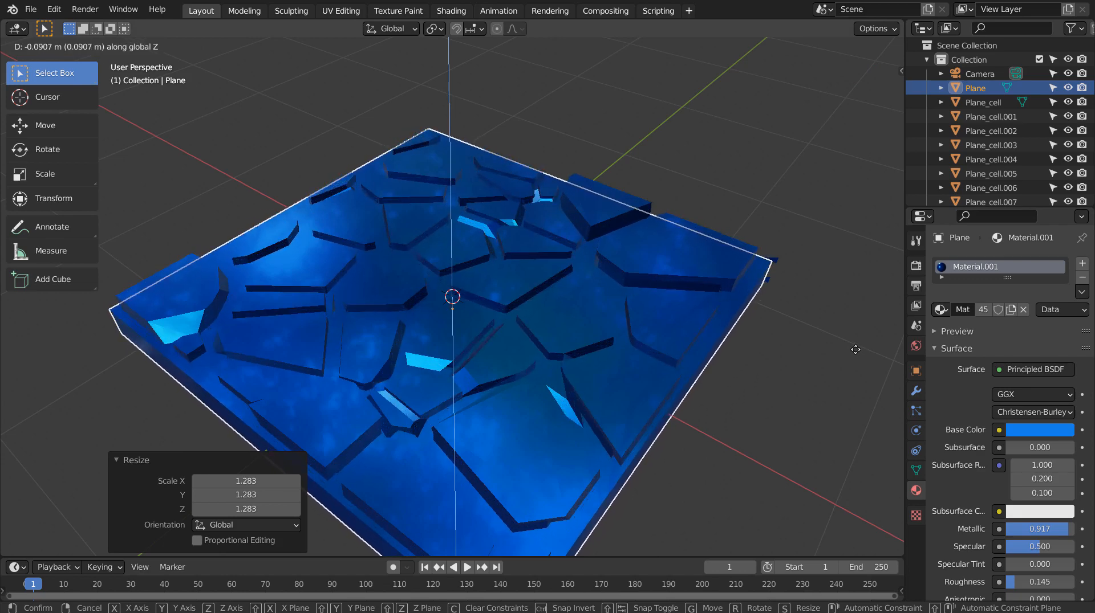
click(856, 353)
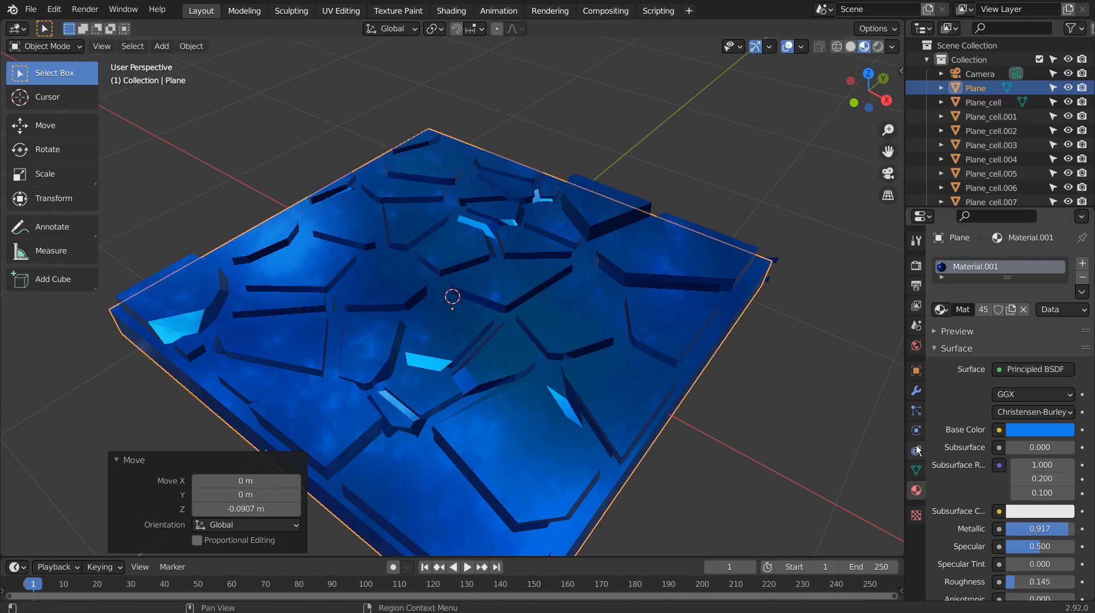
Give the original plane its own single-user copy of the material and change its surface shader to Emission.
click(991, 309)
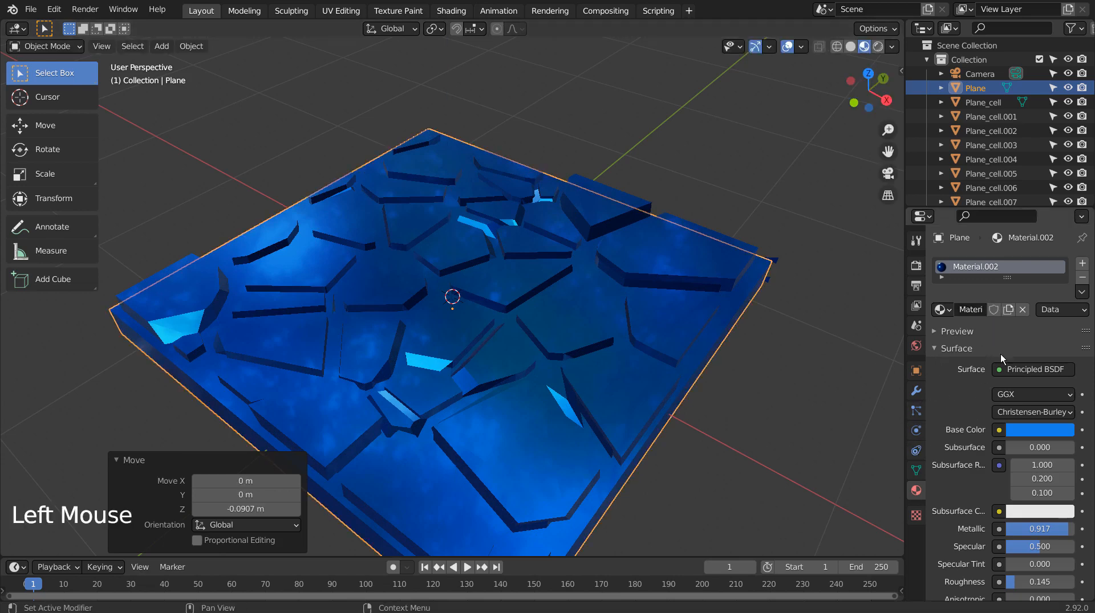
click(1039, 430)
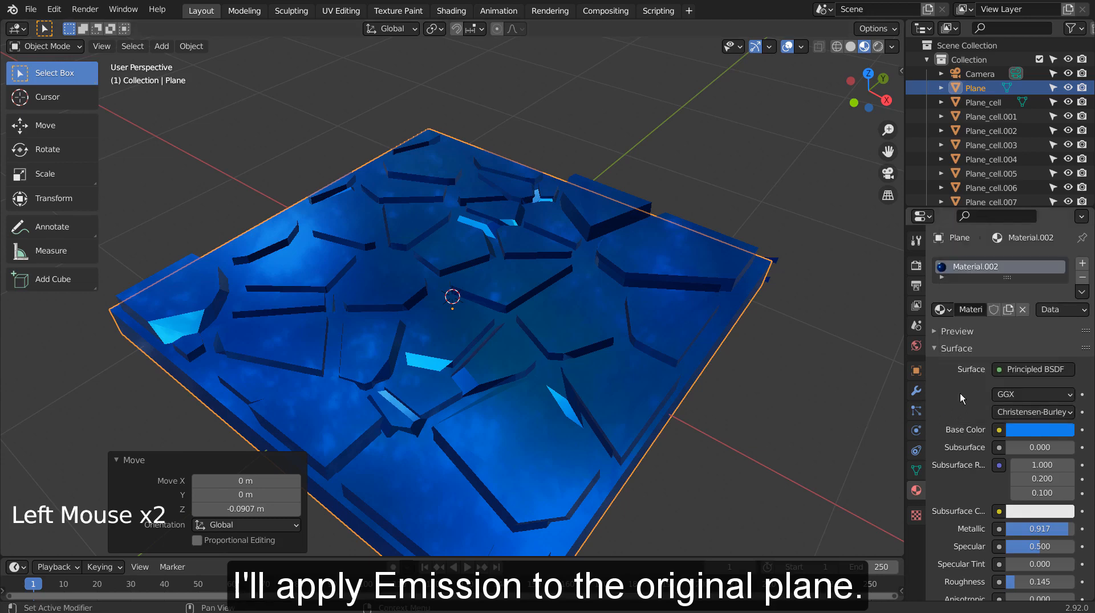
click(1003, 370)
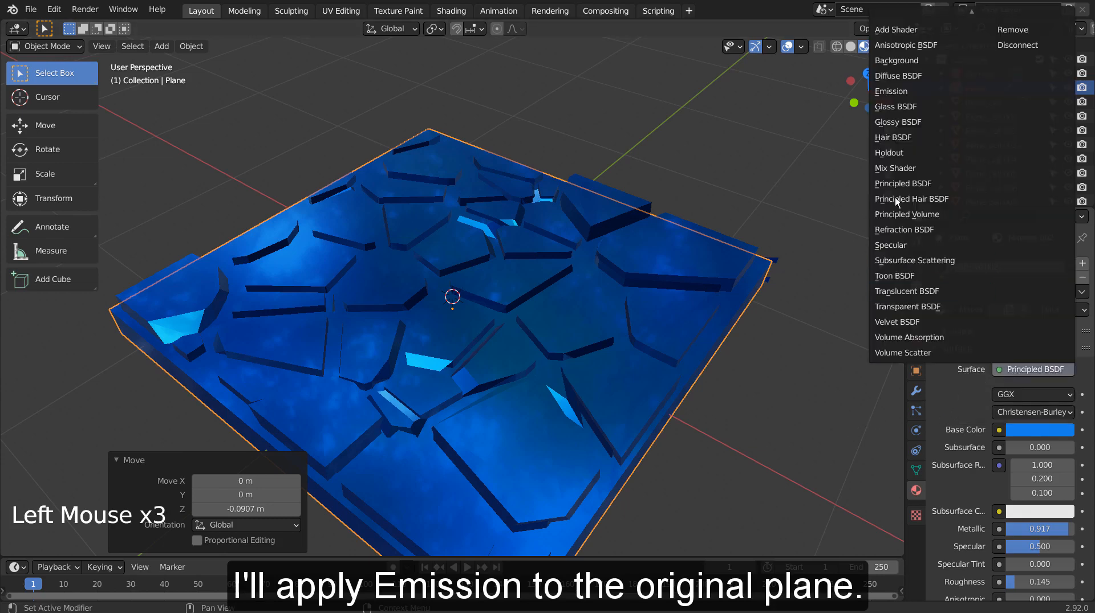
click(893, 91)
Raise the emissive plane by about 0.021 m along the Z axis.
key(g)
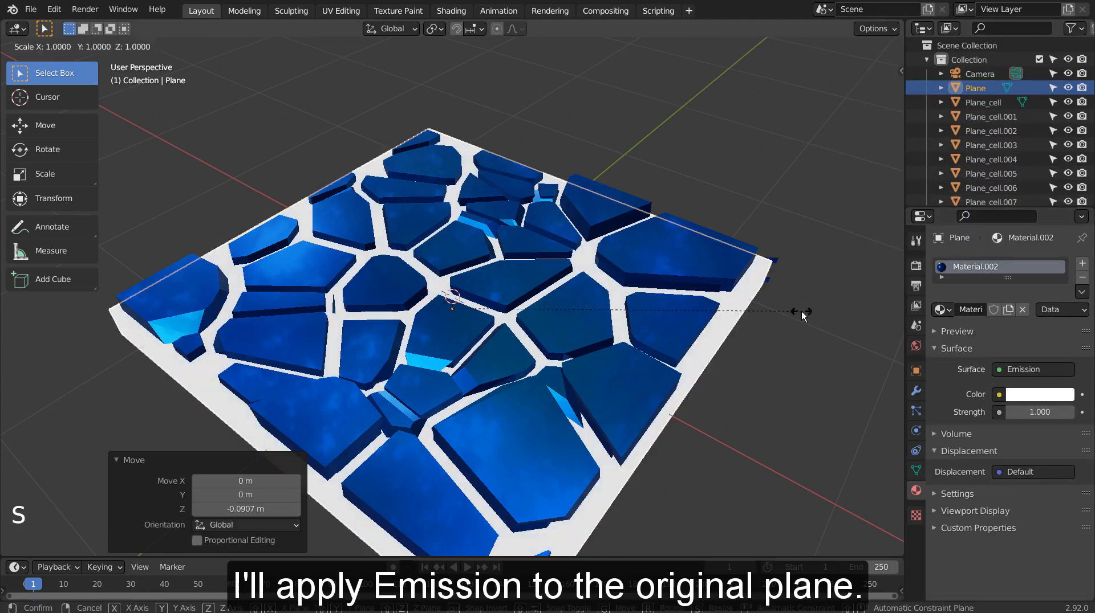
key(z)
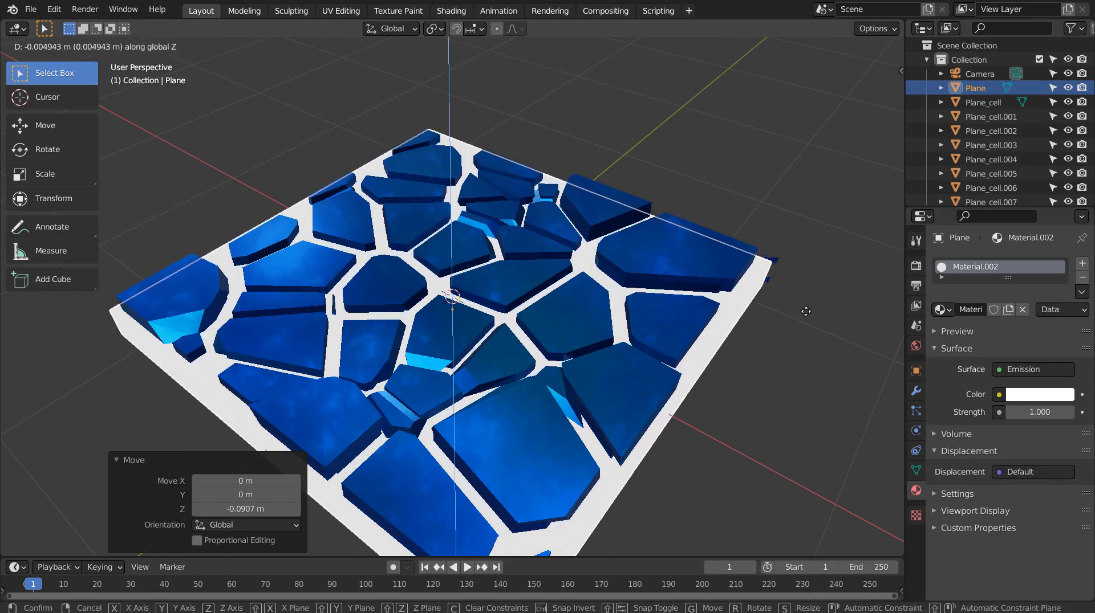
click(806, 308)
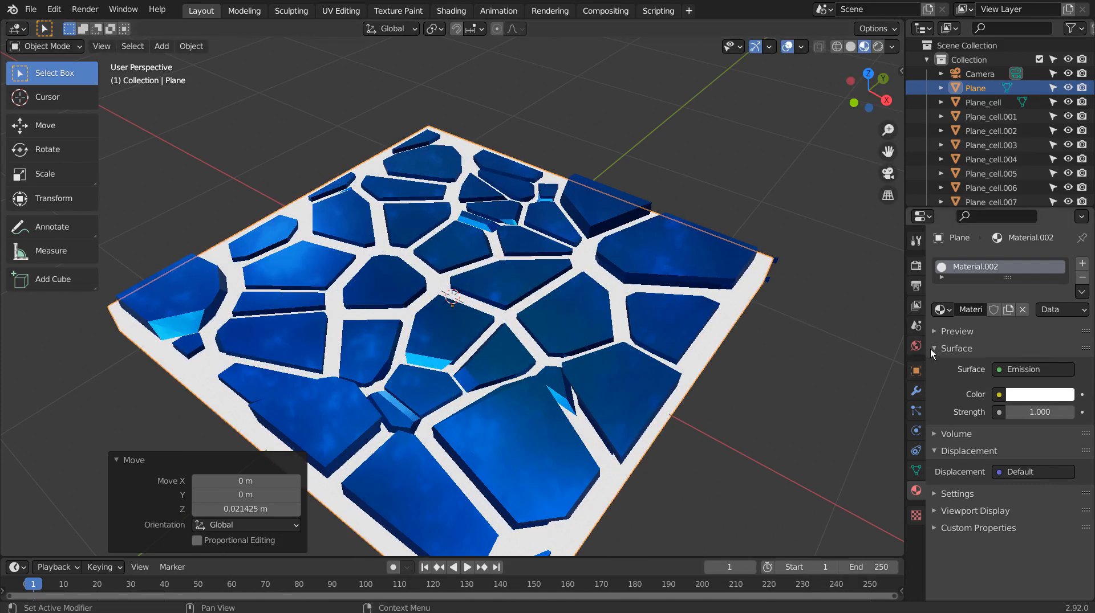
Set the plane's emission strength to 15 and its emission color to a bright sky blue.
click(1038, 411)
text(15)
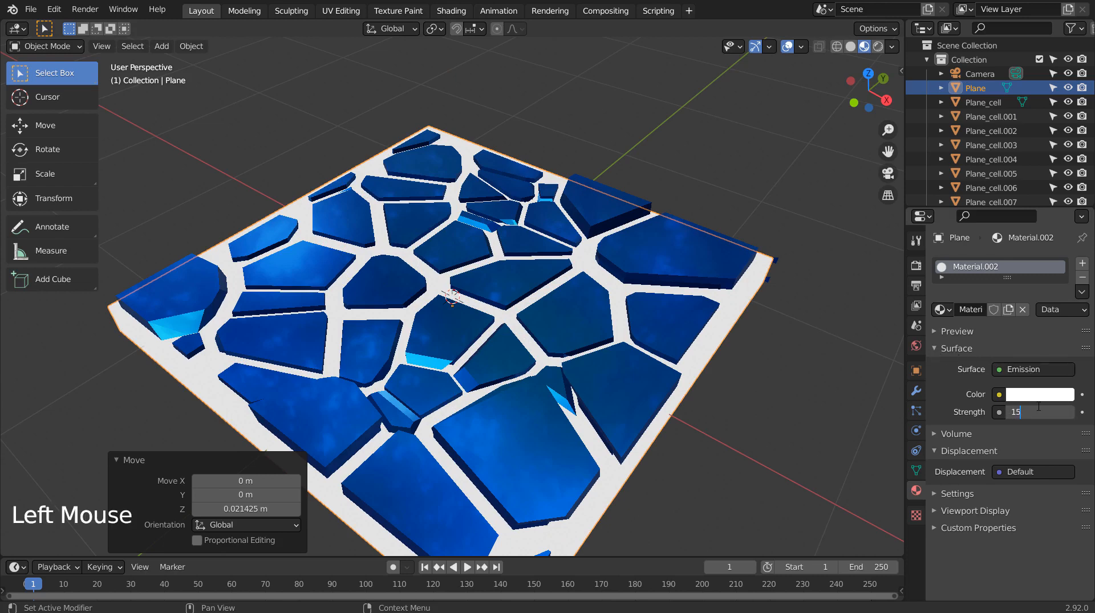
key(KP_Enter)
key(KP_Enter)
click(1047, 395)
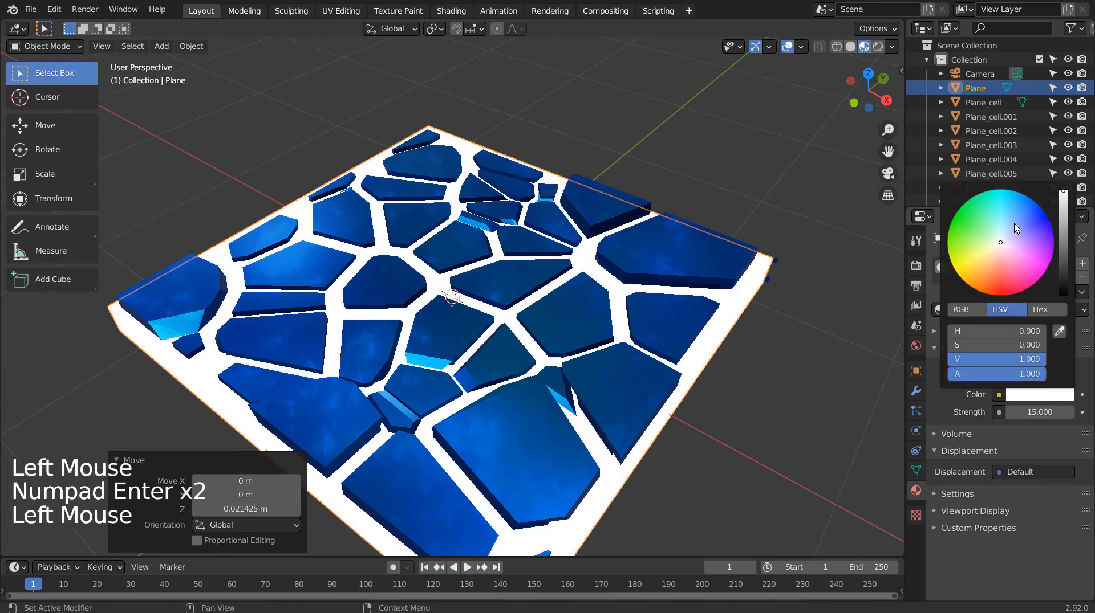
click(1015, 196)
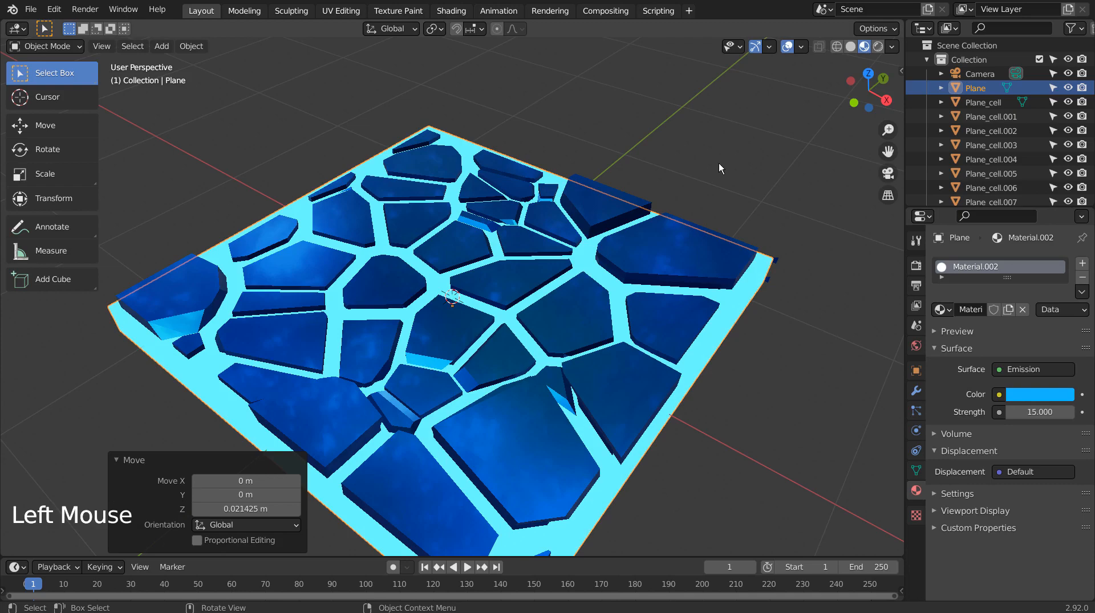
Display the viewport in rendered shading and scale the emissive plane by 0.968.
click(878, 48)
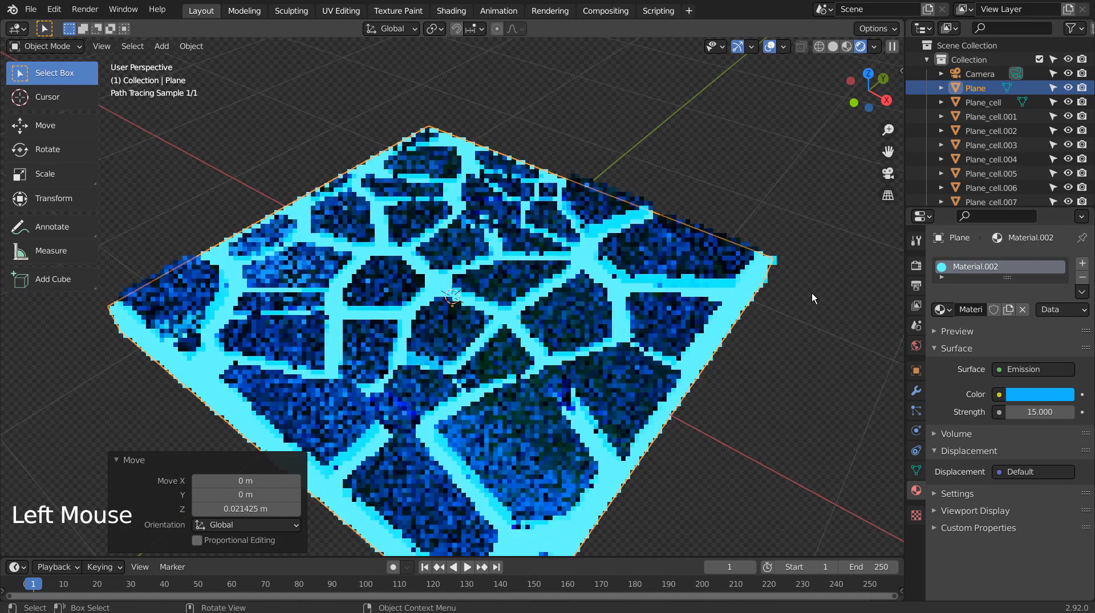
middle_drag(795, 370, 752, 364)
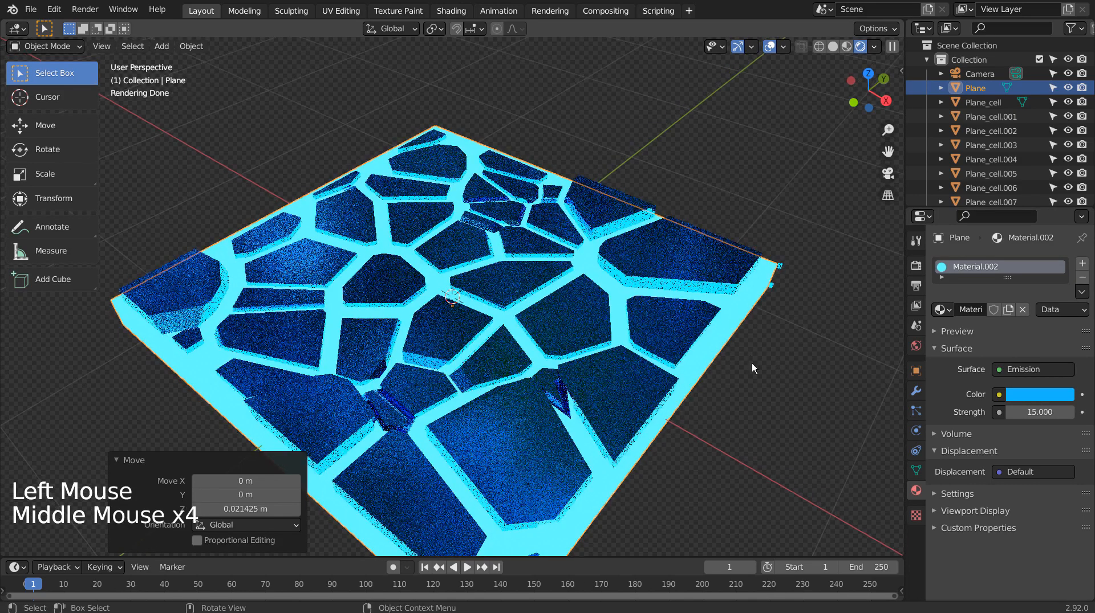
key(s)
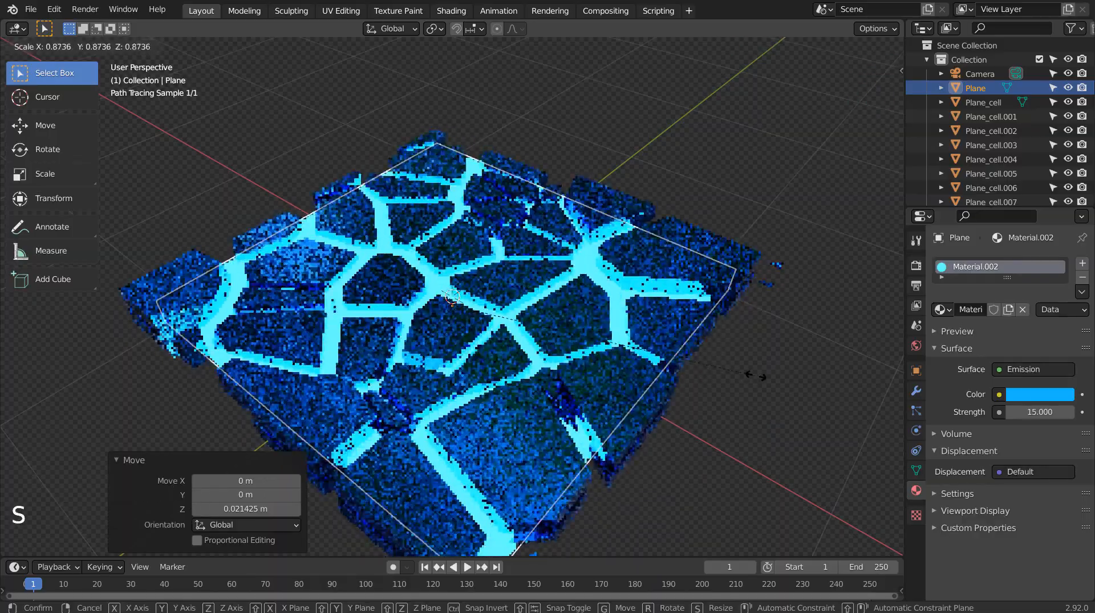
click(788, 376)
Adjust the height of the emissive plane along the Z axis so it glows between the cells.
key(g)
key(z)
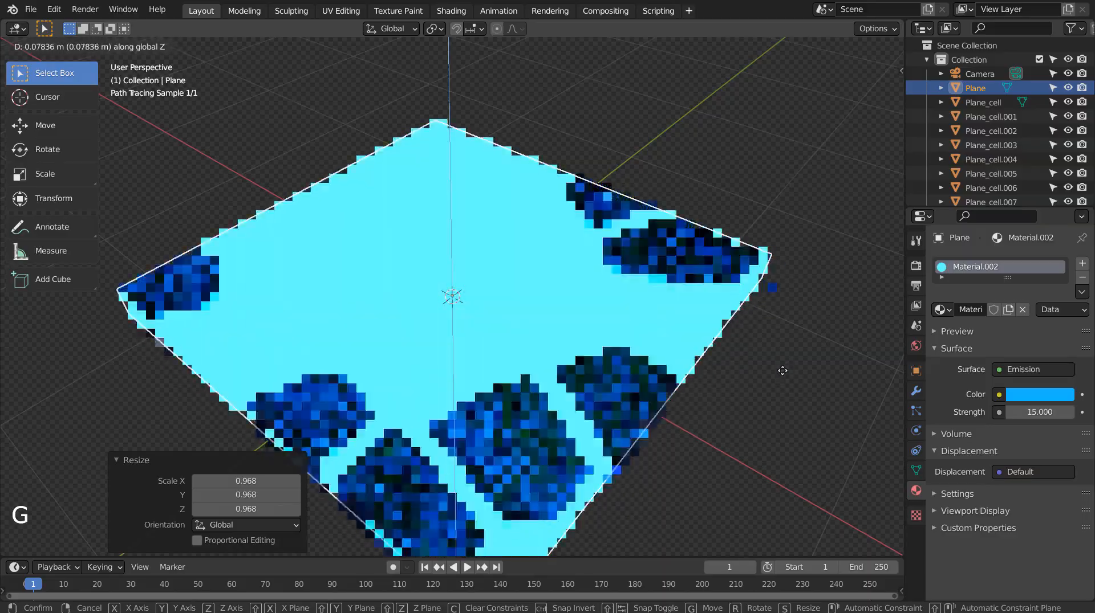
click(781, 385)
Align the camera to an angled view of the fractured surface and fly it closer to frame the glowing cracks.
middle_drag(781, 384, 660, 352)
key(ctrl+alt+KP_0)
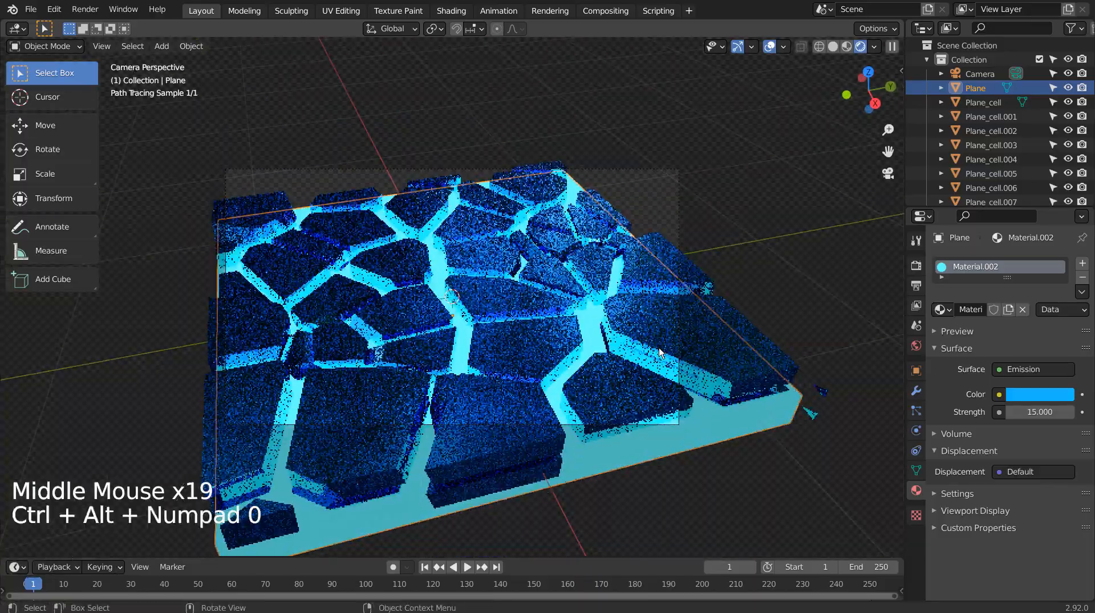
key(shift+grave)
key(w)
key(s)
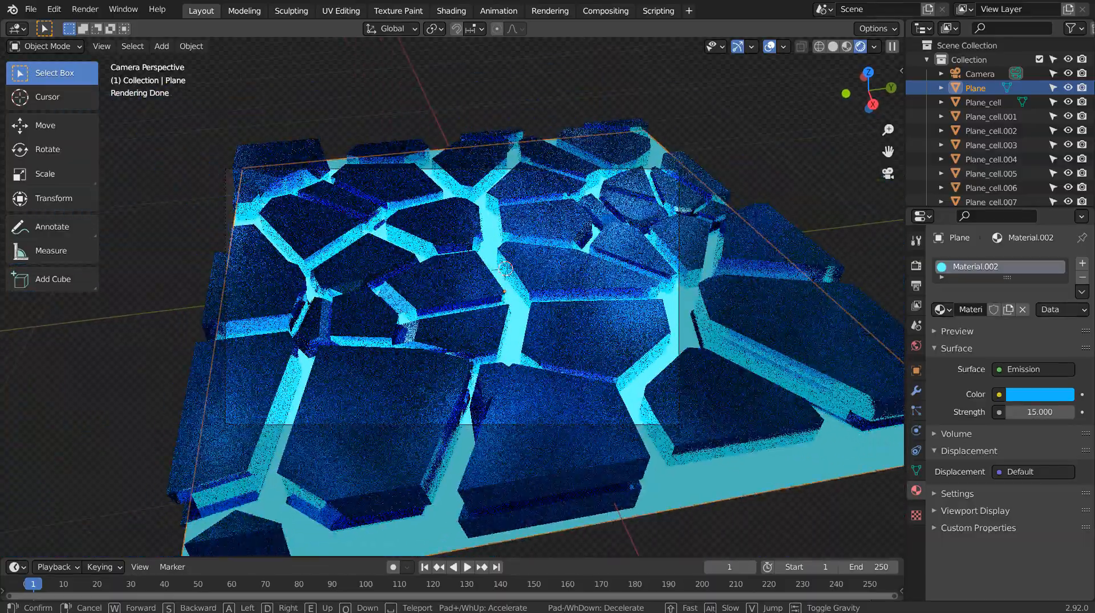
click(523, 328)
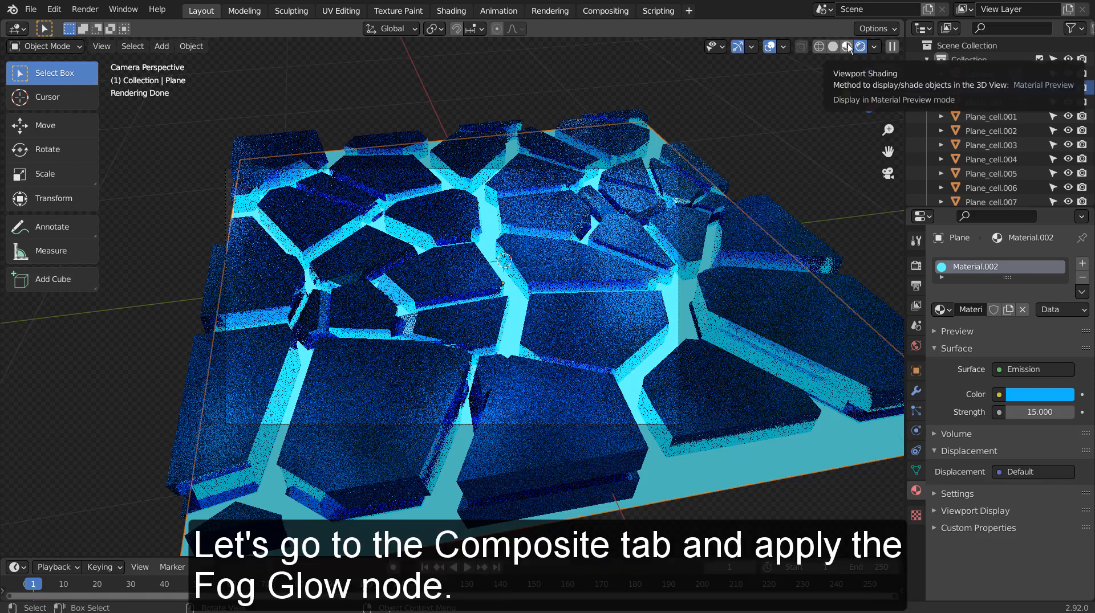
In the compositor, connect the Render Layers image, denoising normal and denoising albedo outputs to the Denoise node.
click(605, 11)
click(467, 135)
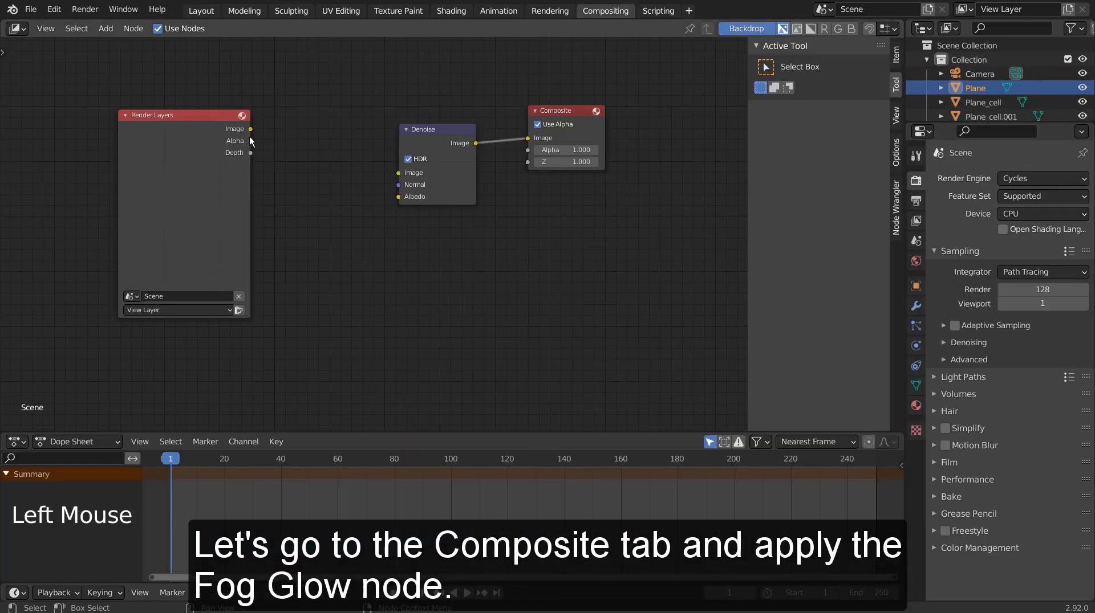
drag(250, 129, 399, 178)
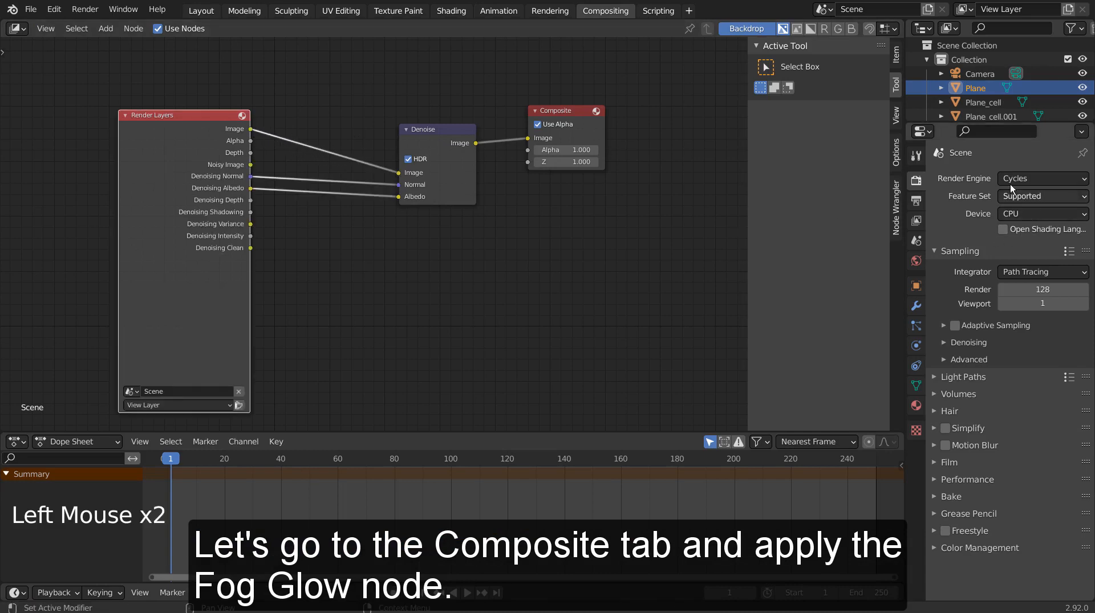
Add a Glare node between the Denoise and Composite nodes and set its type to Fog Glow.
key(shift+a)
click(507, 144)
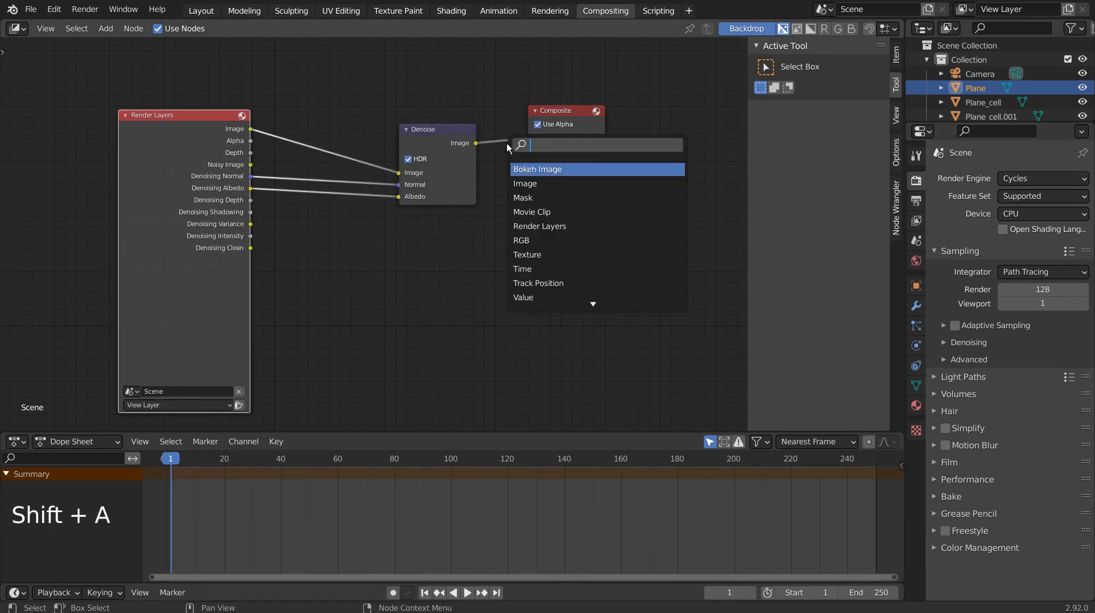
text(g)
click(537, 183)
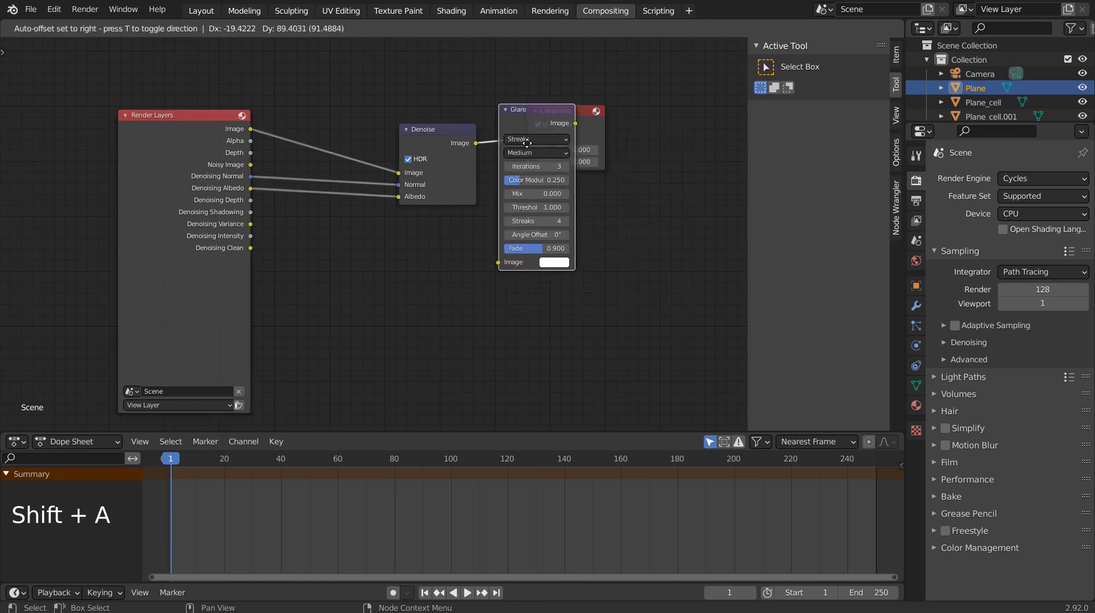
click(550, 143)
click(563, 140)
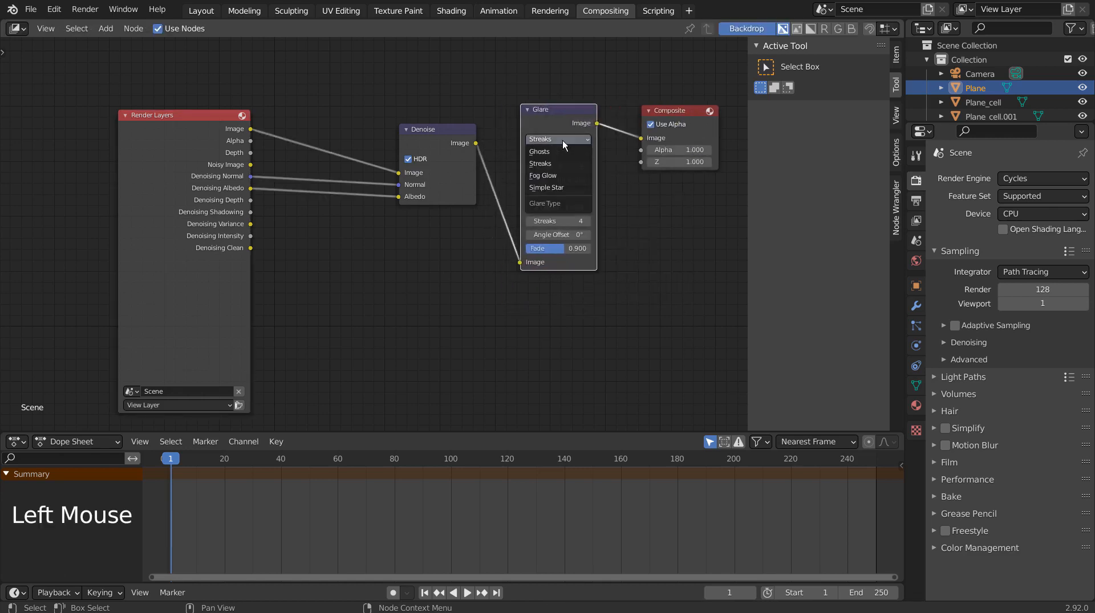
click(565, 176)
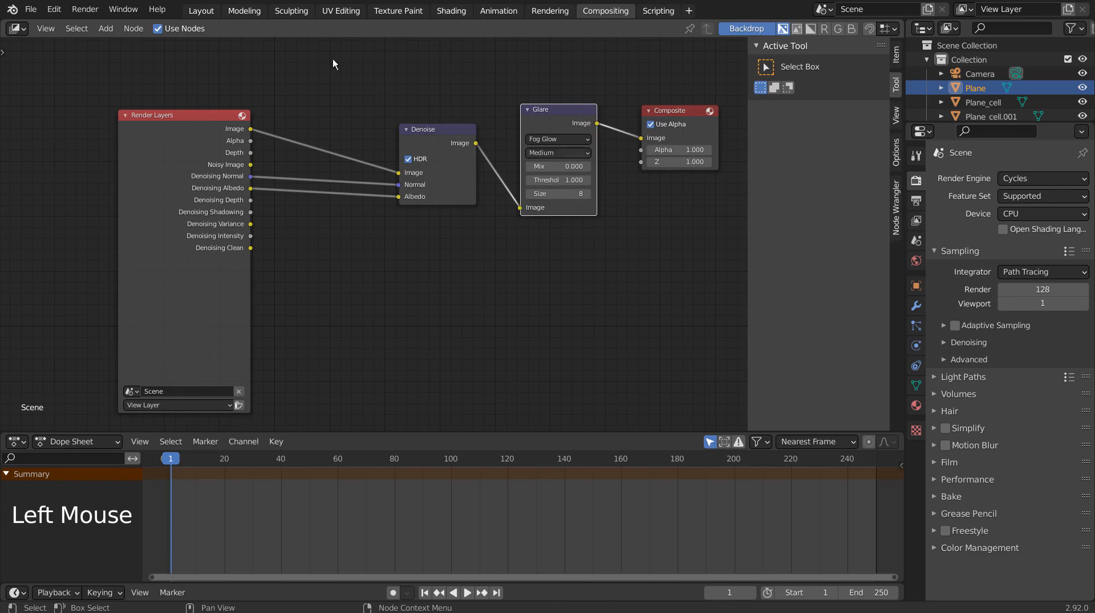
Set the Cycles render samples to 32 and render the camera view as a still image.
click(201, 10)
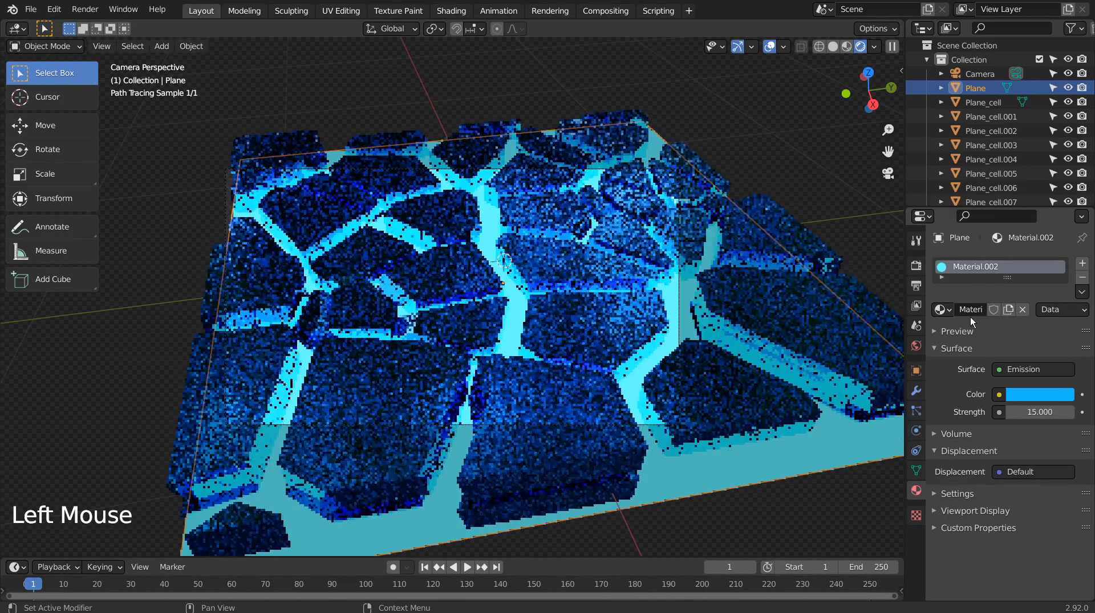
click(917, 266)
click(1056, 372)
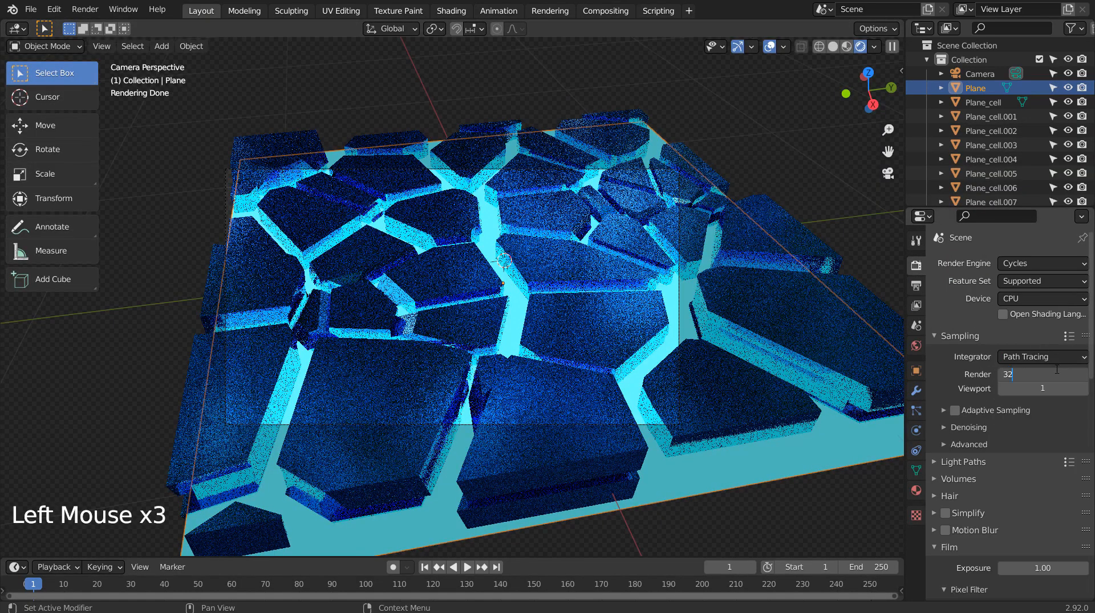
click(784, 155)
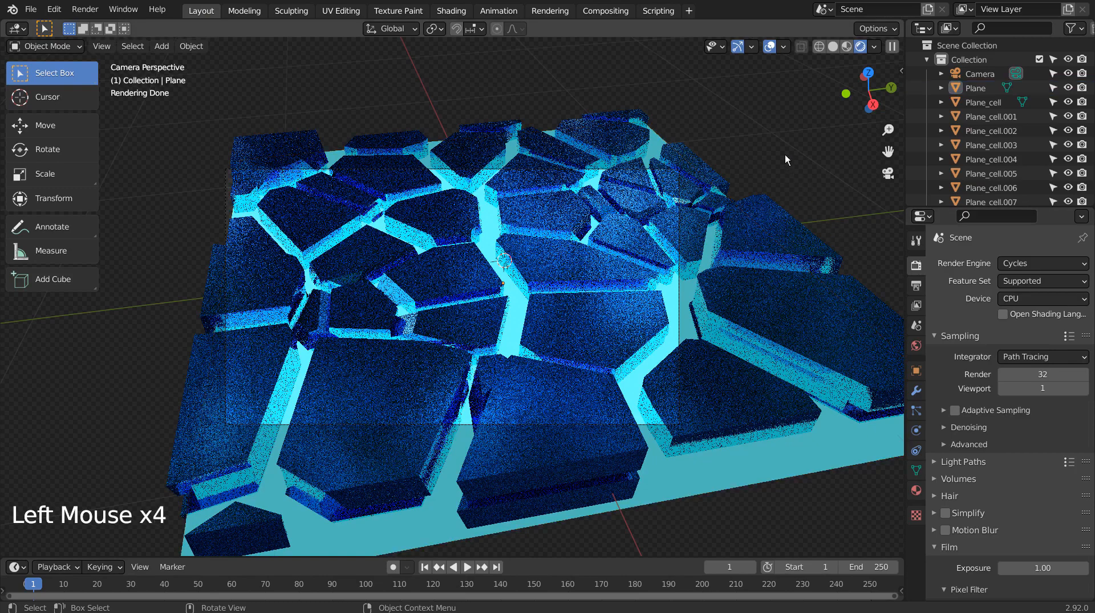
click(833, 46)
key(F12)
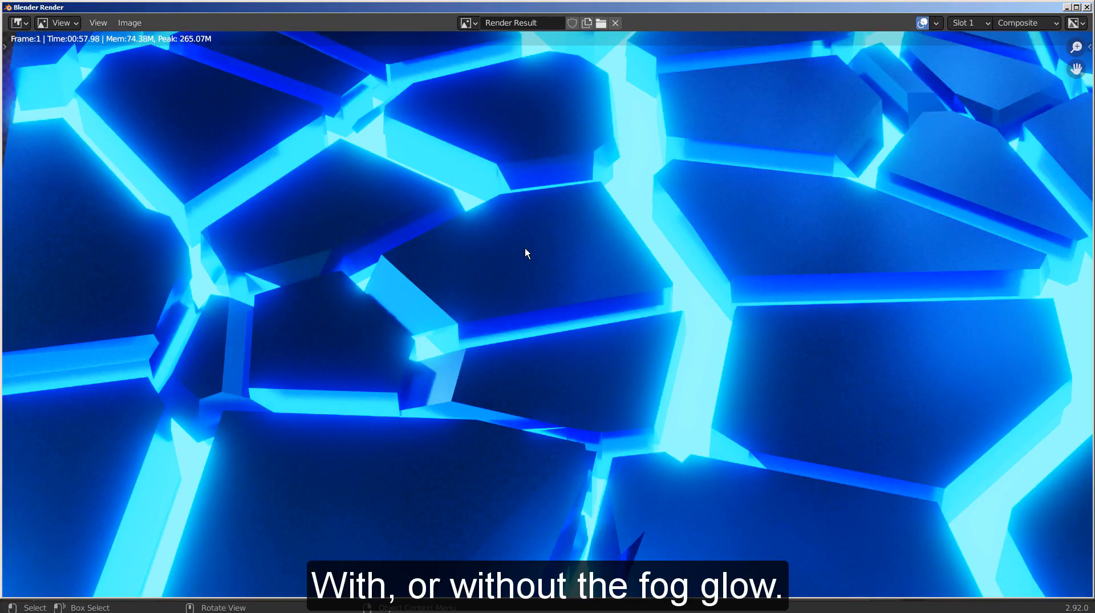
Compare the render without and with fog glow by viewing the View Layer's Combined pass, ending on the Composite result.
click(969, 23)
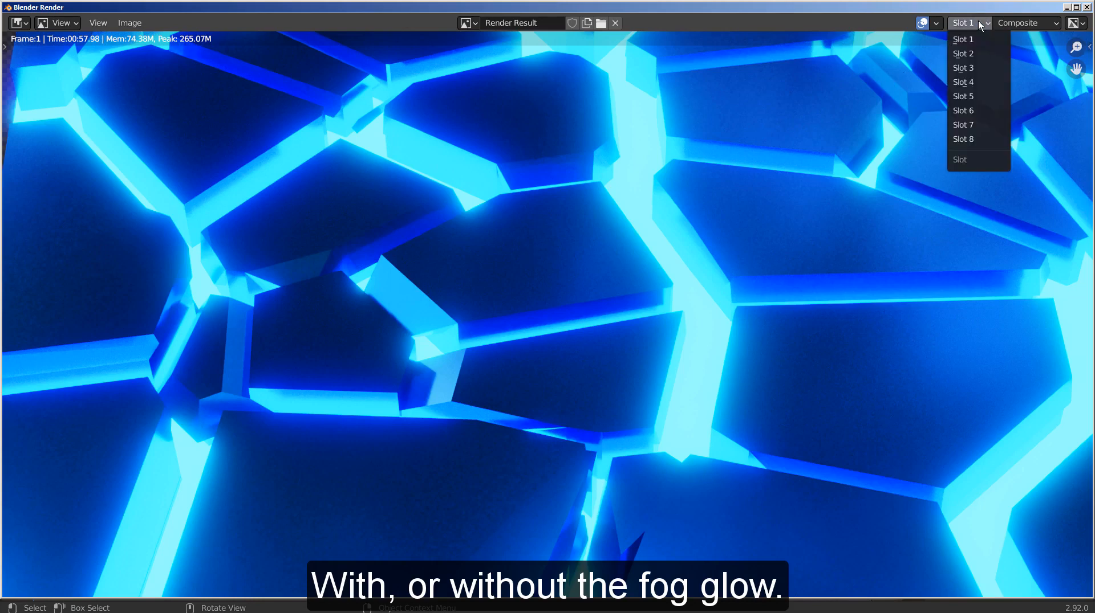
click(1017, 23)
click(1014, 52)
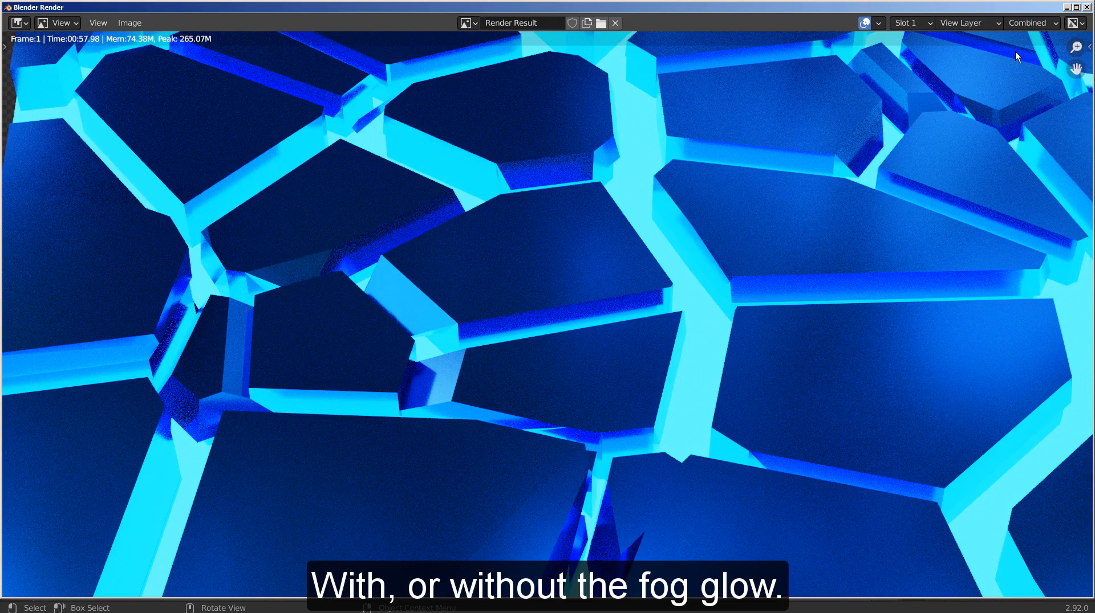
click(1016, 28)
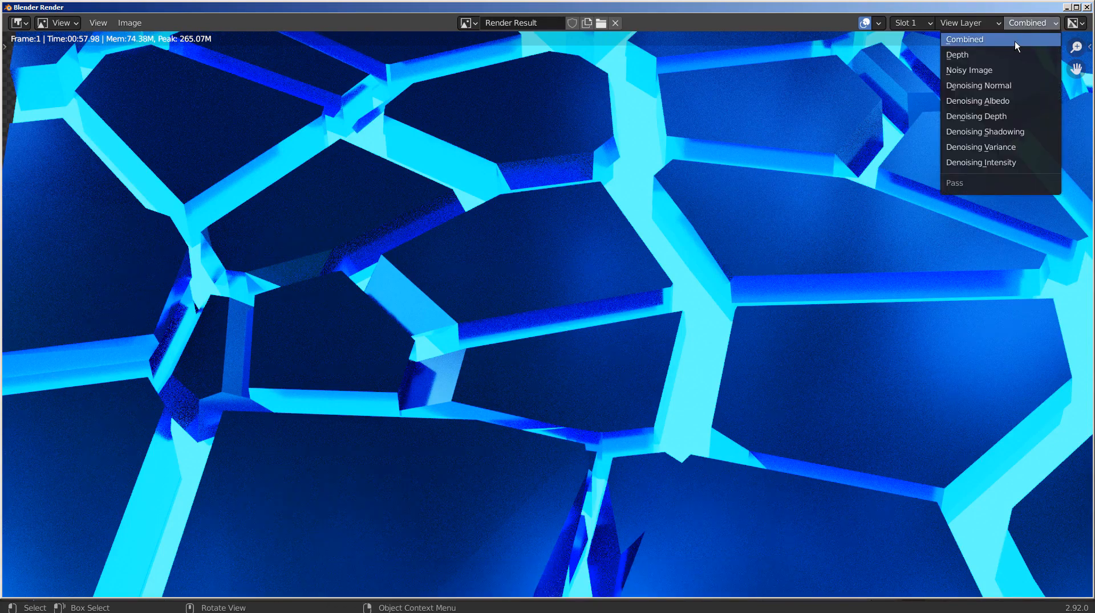
click(1014, 39)
click(979, 22)
click(979, 42)
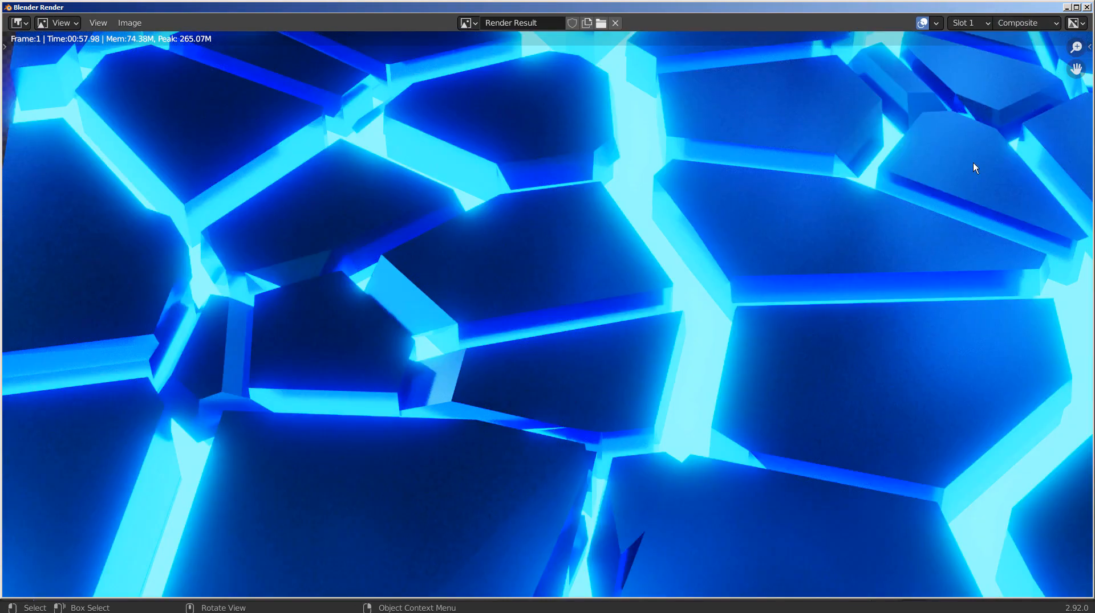